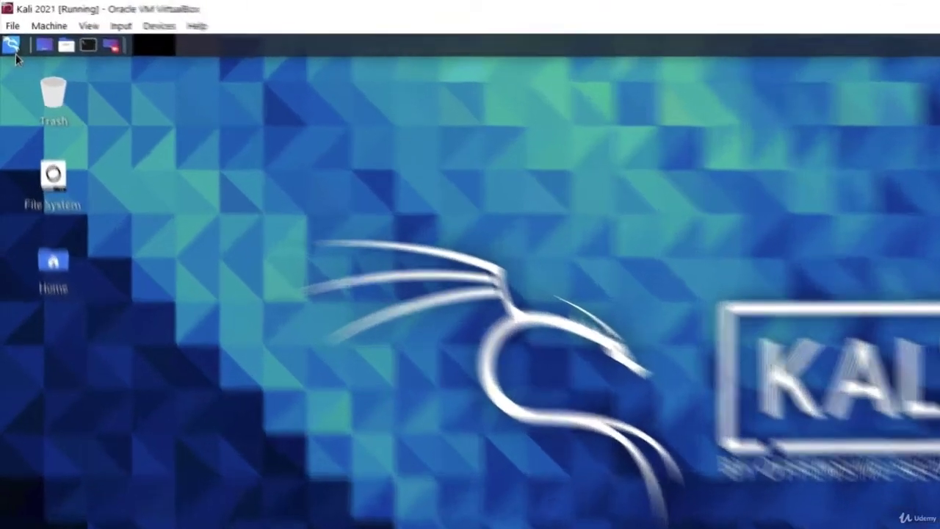
# Step: Launch Firefox in the Kali Linux virtual machine by searching the applications for "firefox"
pyautogui.click(8, 32)
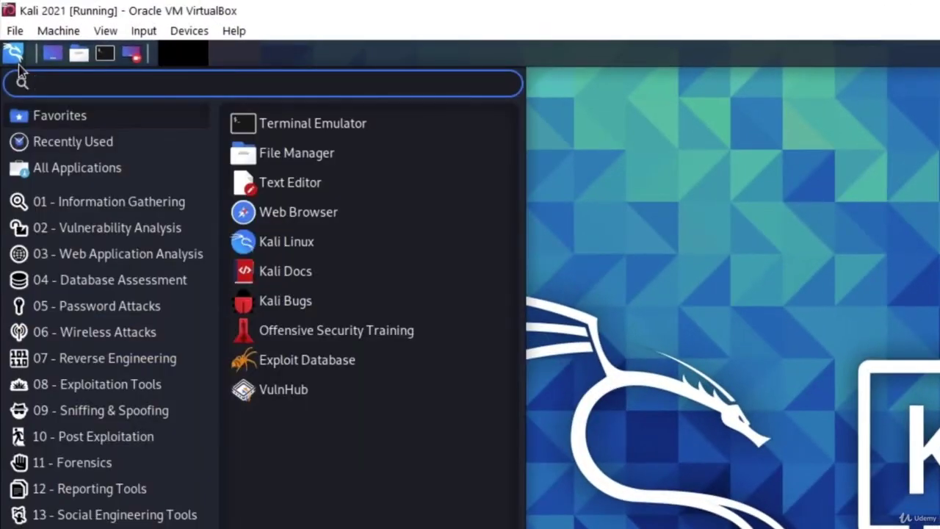
pyautogui.write('firefox')
pyautogui.press('Return')
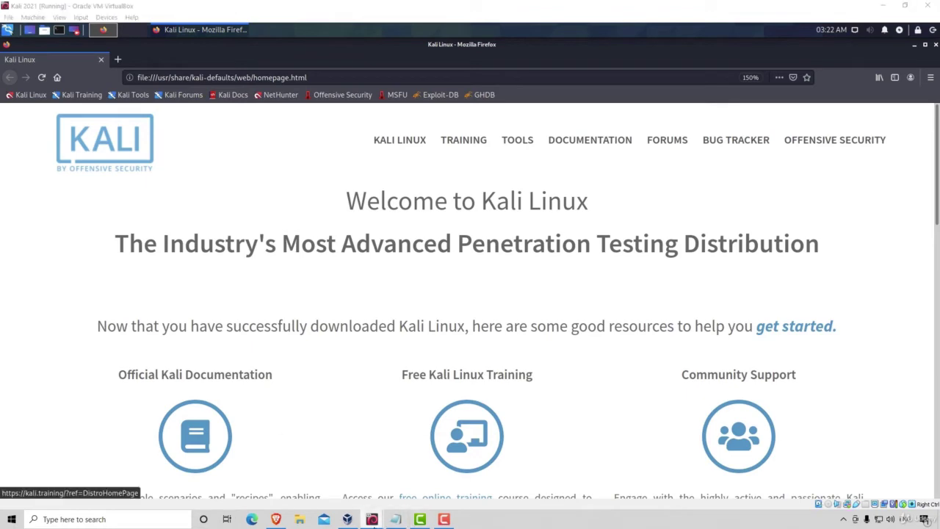
# Step: Load the OWASP Broken Web Applications server at 192.168.1.4 in a new browser tab
pyautogui.moveTo(410, 521)
pyautogui.click(441, 470)
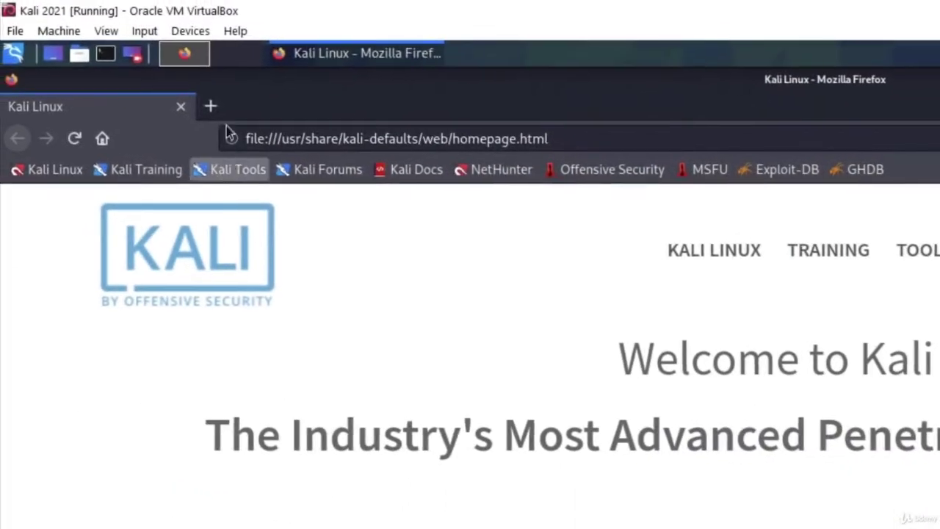
pyautogui.click(217, 108)
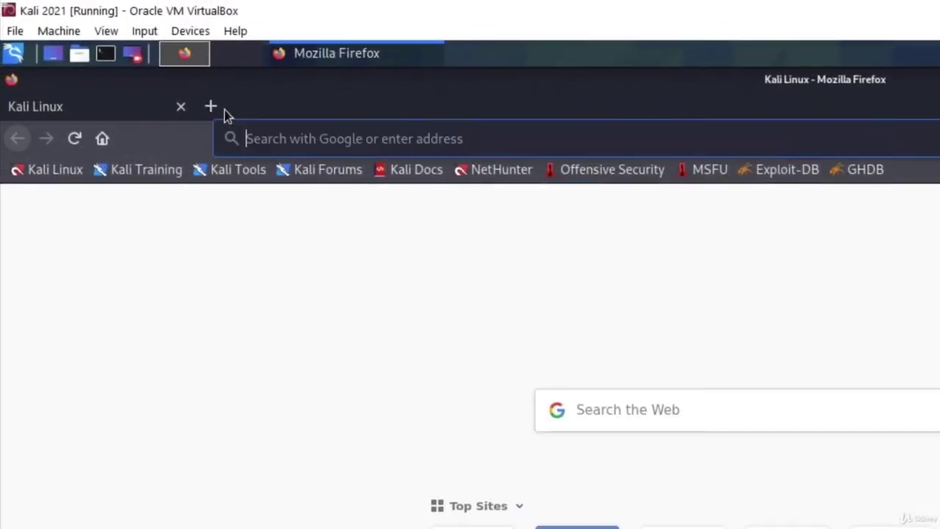
pyautogui.write('192.16')
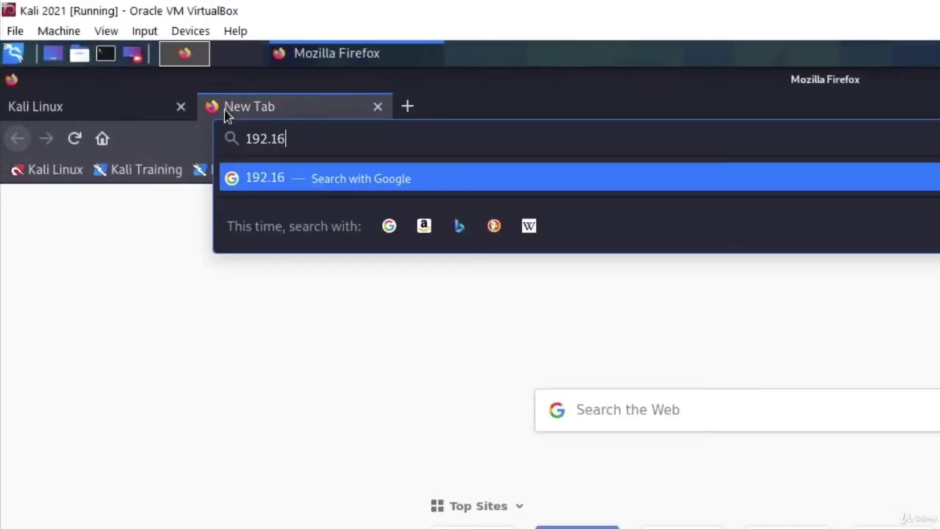
pyautogui.write('8.1.4')
pyautogui.press('Return')
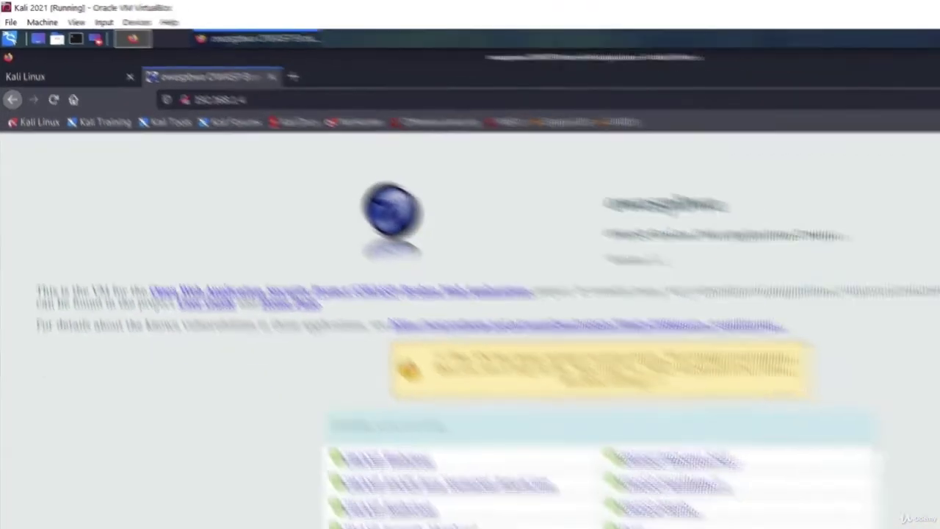
# Step: Look at the OWASPBWA virtual machine's console and return to the Kali browser window
pyautogui.click(372, 520)
pyautogui.click(402, 485)
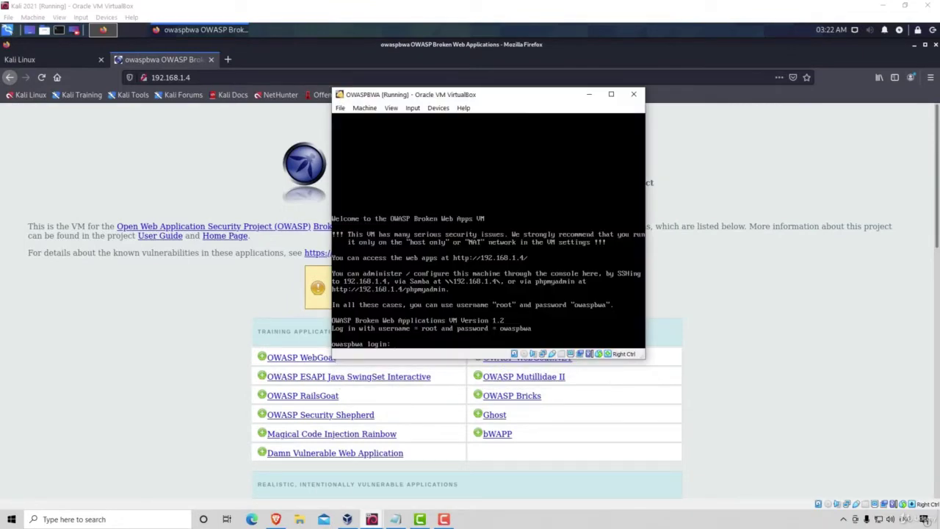
pyautogui.click(137, 329)
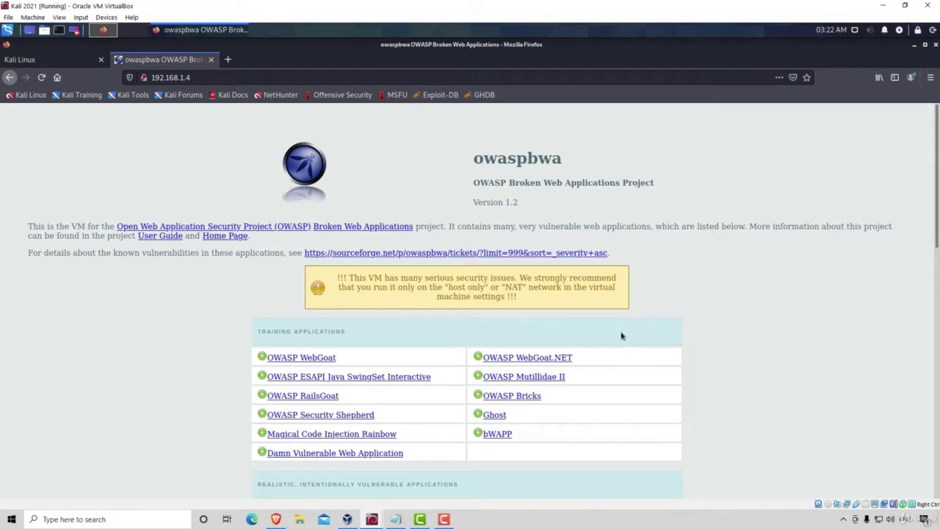
# Step: Open WackoPicko from the realistic, intentionally vulnerable applications list and set the page zoom to 150%
pyautogui.scroll(-3, 618, 334)
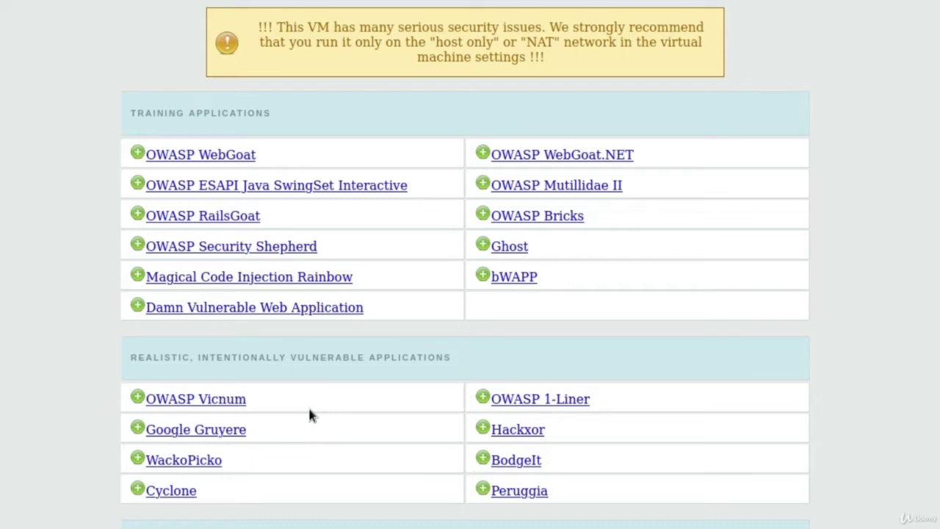
pyautogui.scroll(-2, 420, 363)
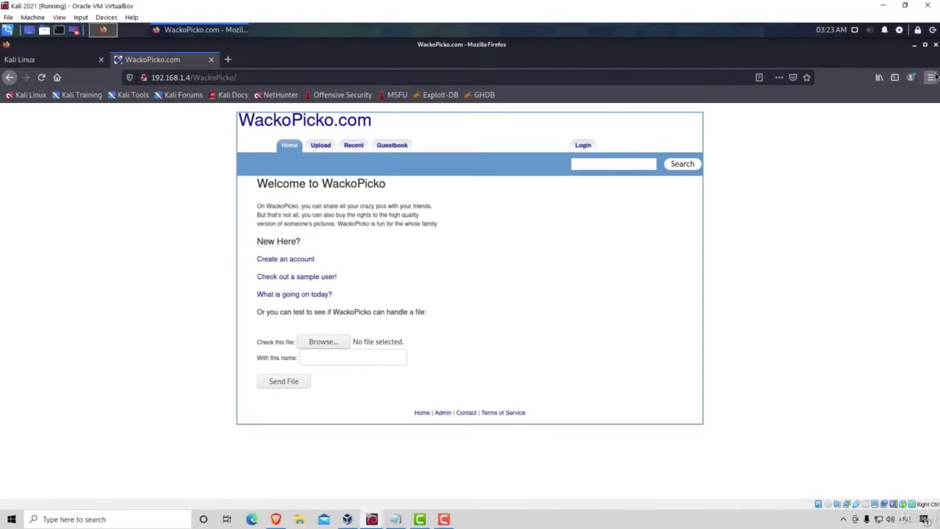
pyautogui.click(931, 78)
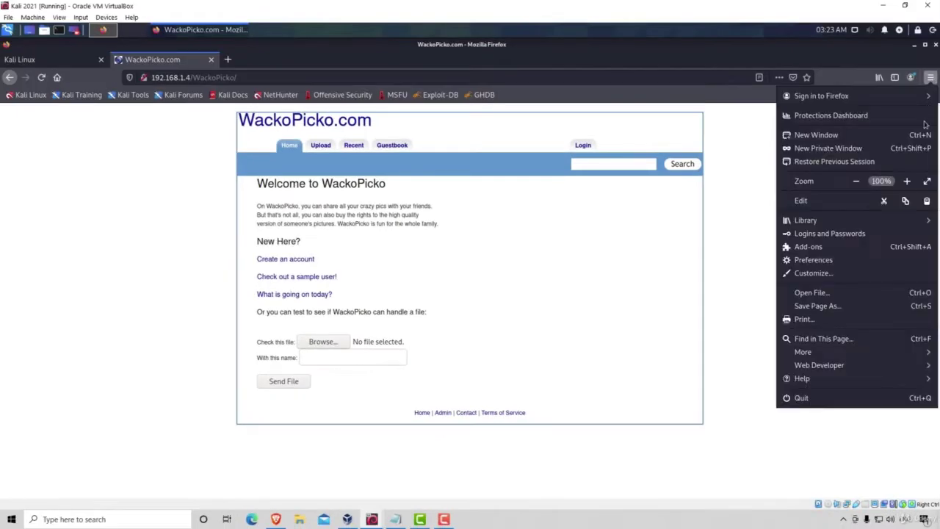
pyautogui.click(907, 181)
pyautogui.click(907, 181)
pyautogui.click(907, 181)
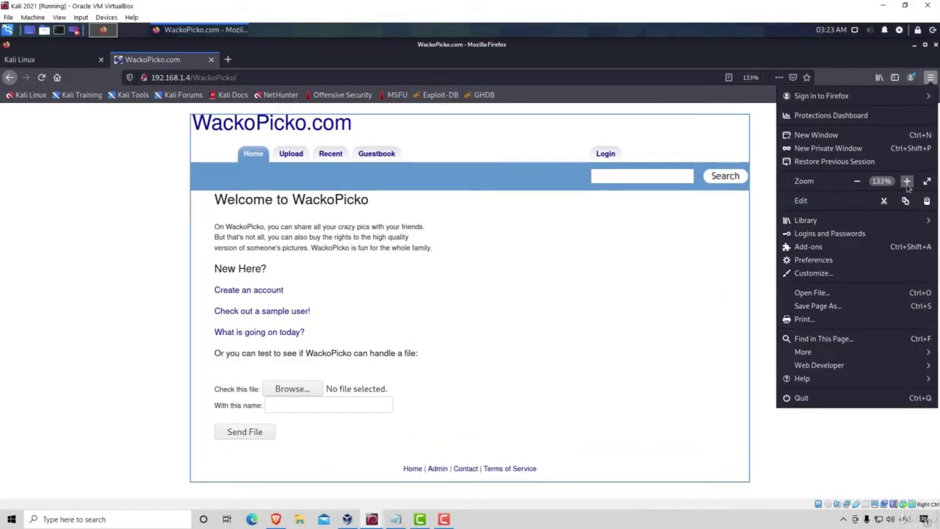
pyautogui.click(907, 181)
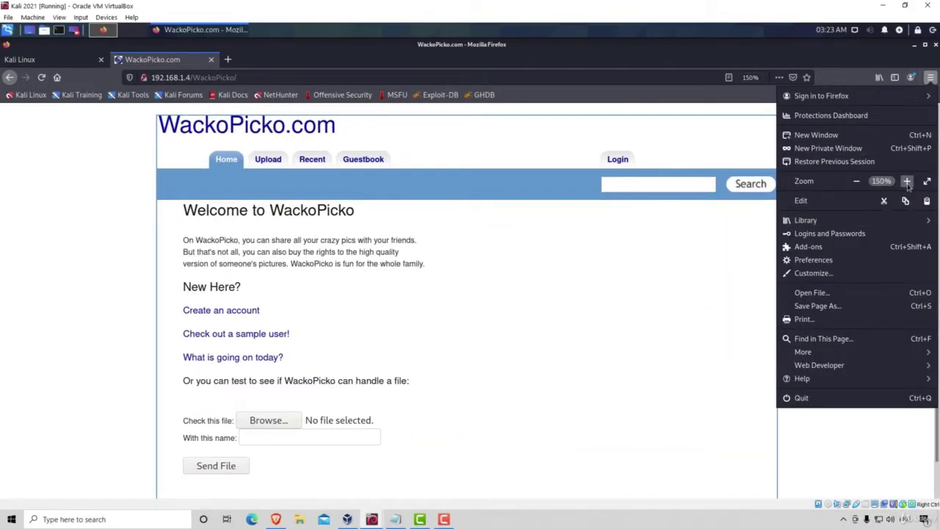
pyautogui.click(69, 233)
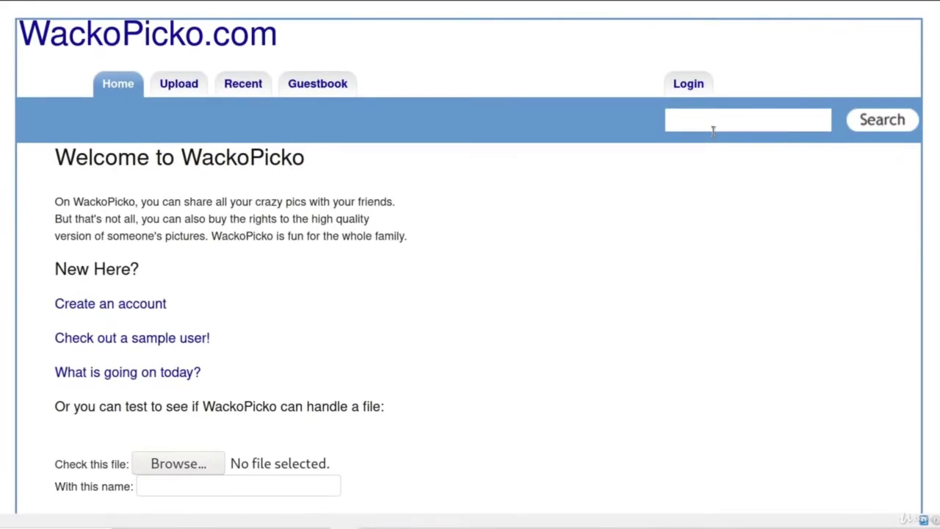
# Step: Examine the WackoPicko home page for input points such as the login, search field and file check form
pyautogui.click(655, 197)
pyautogui.scroll(-2, 389, 276)
pyautogui.scroll(-2, 393, 276)
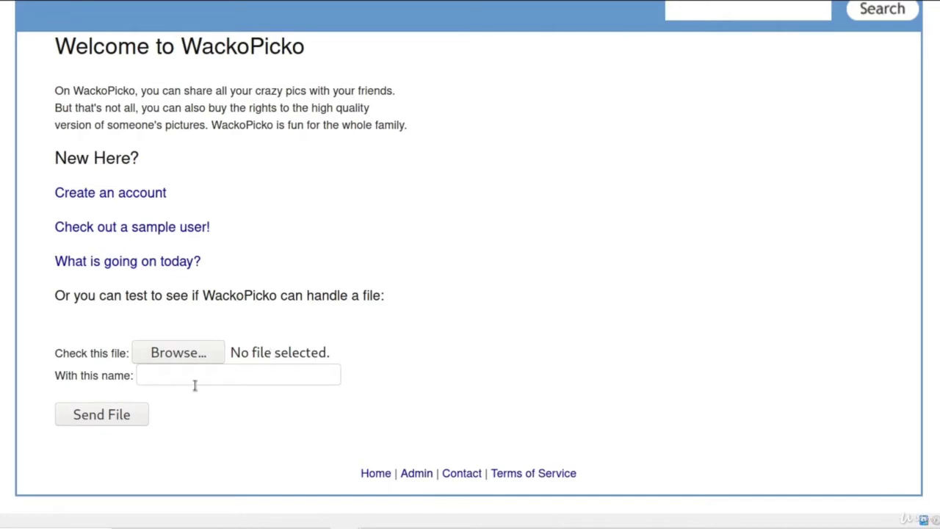
pyautogui.click(157, 386)
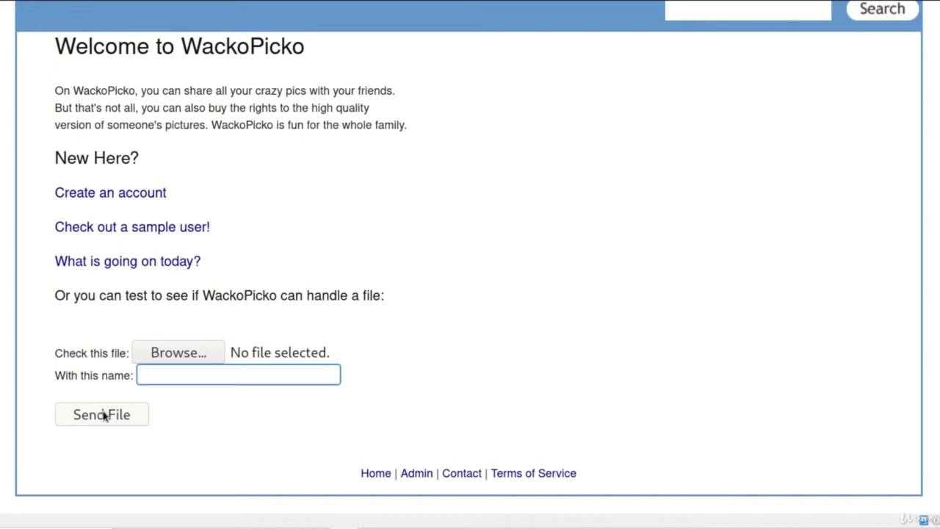
pyautogui.scroll(3, 104, 441)
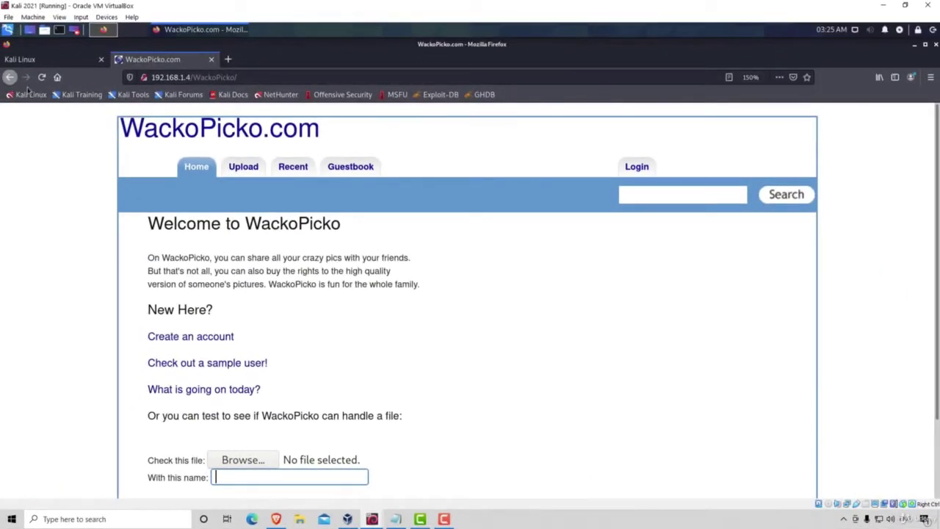
# Step: Return to the owaspbwa applications list and open Damn Vulnerable Web Application from the training applications
pyautogui.click(10, 77)
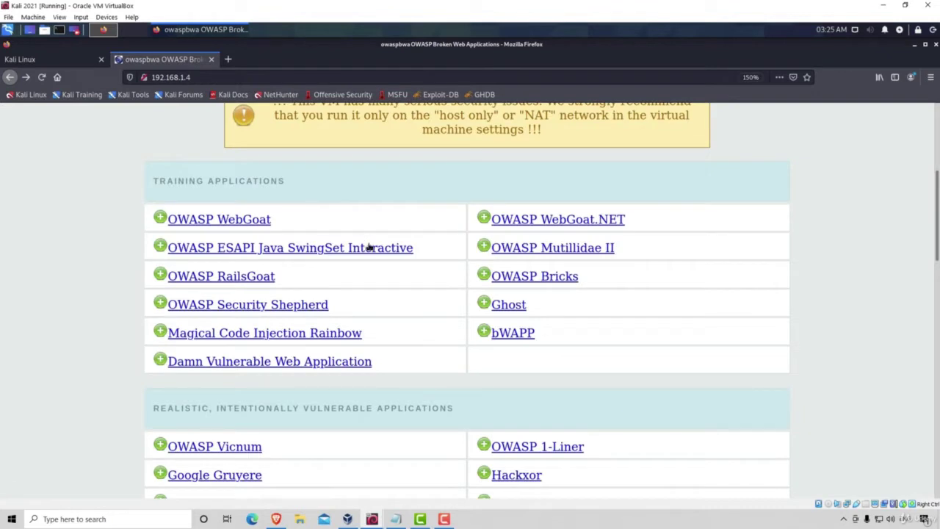
pyautogui.scroll(-1, 369, 248)
pyautogui.click(260, 324)
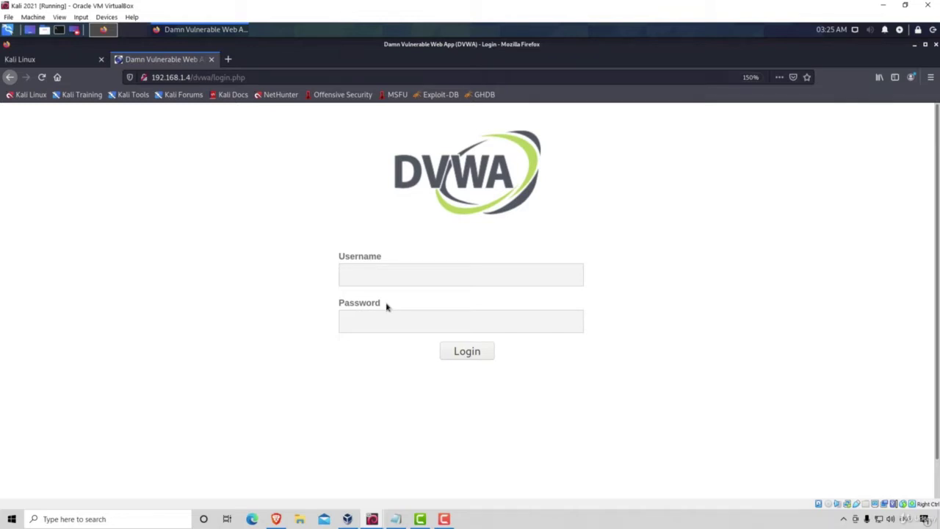
# Step: Go back to the owaspbwa applications list and request the page 192.168.1.4/admin
pyautogui.click(9, 77)
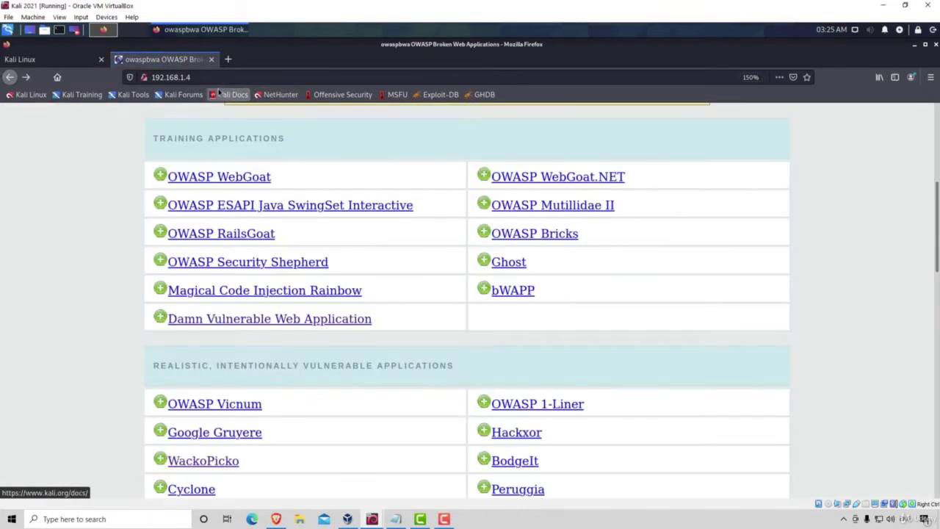
pyautogui.click(224, 79)
pyautogui.click(227, 81)
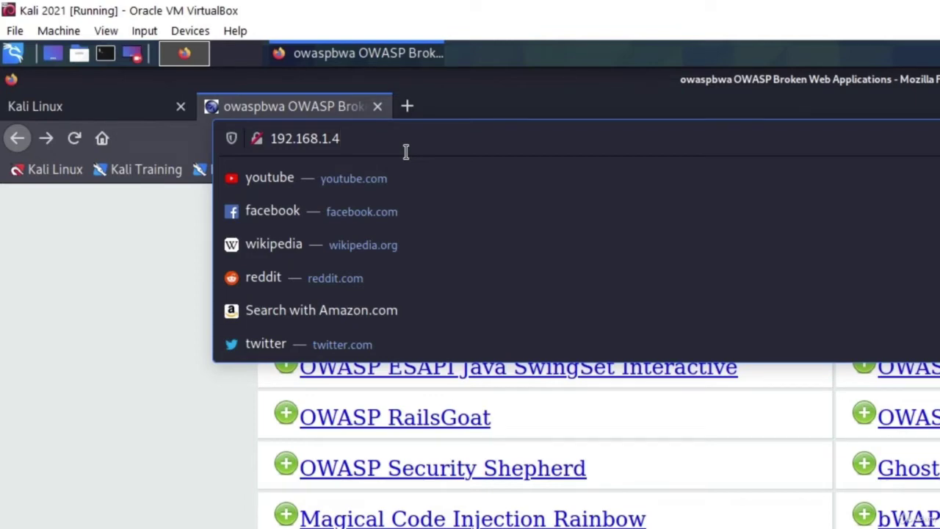
pyautogui.write('/admin')
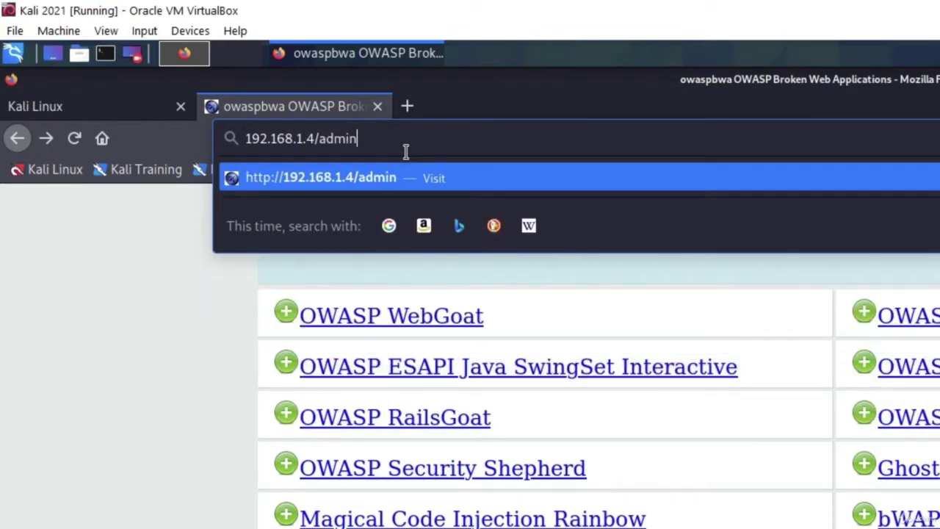
pyautogui.press('Return')
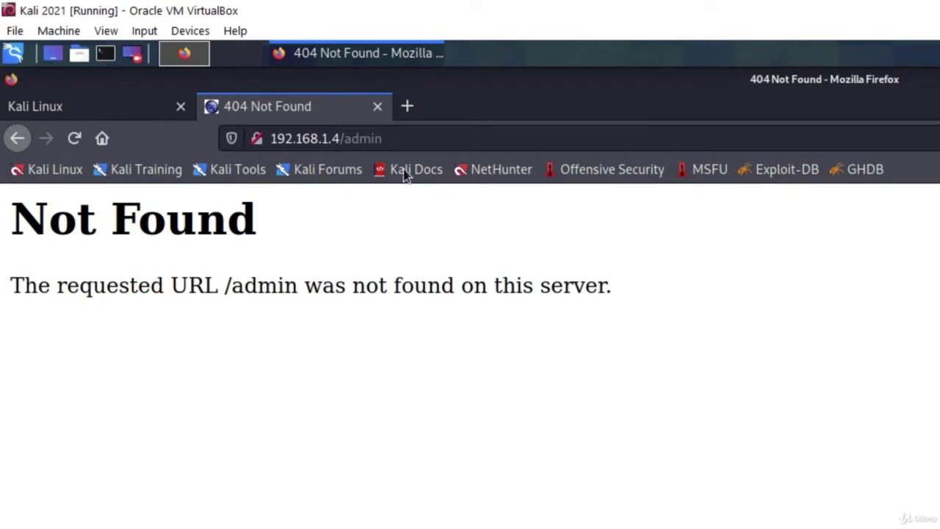
# Step: Load tesla.com in a new browser tab and dismiss the region selection
pyautogui.click(407, 106)
pyautogui.write('t')
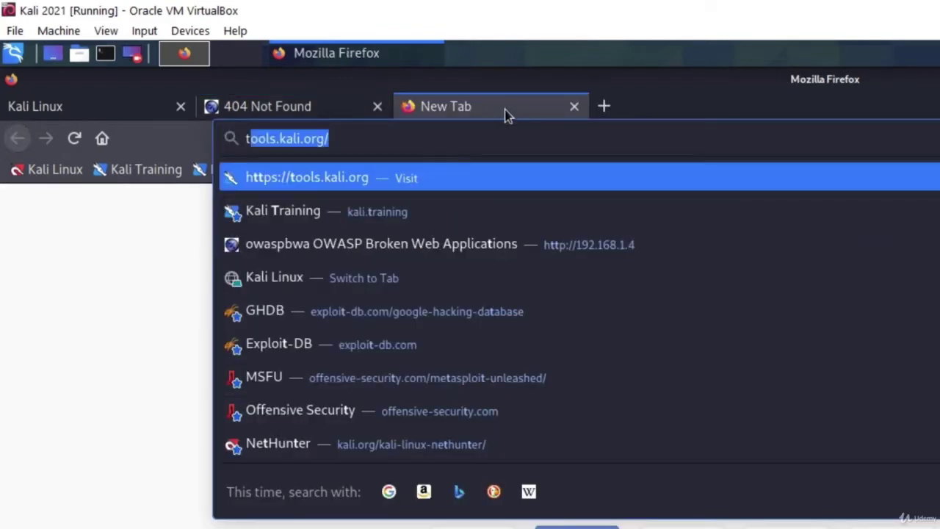
pyautogui.press('BackSpace')
pyautogui.press('BackSpace')
pyautogui.write('tesla.com')
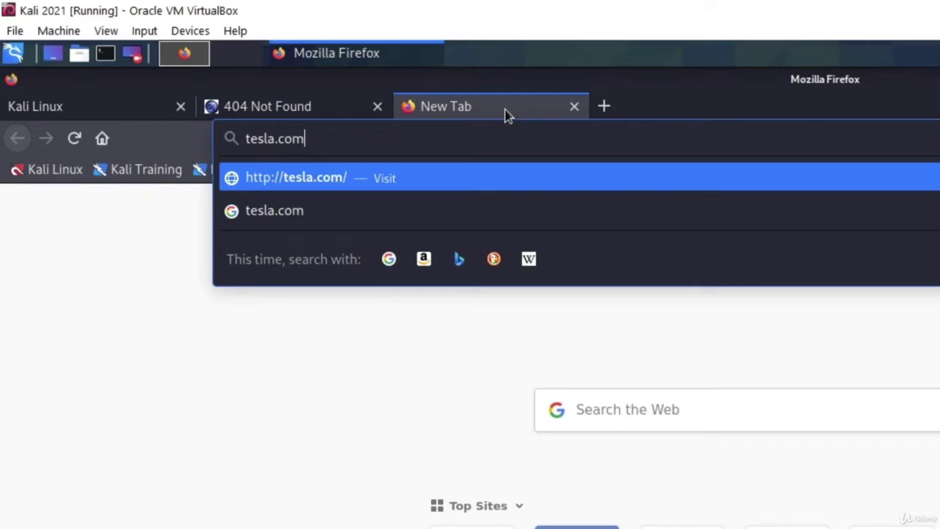
pyautogui.press('Return')
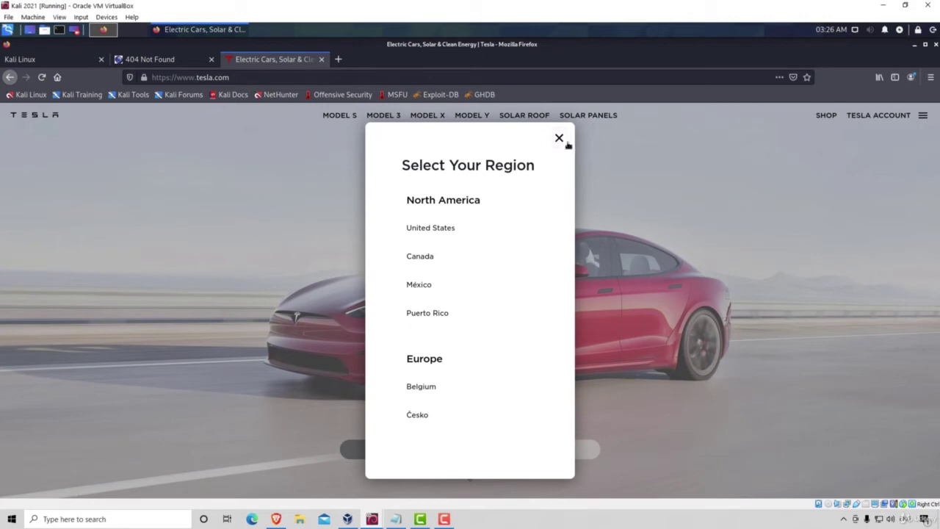
pyautogui.click(560, 139)
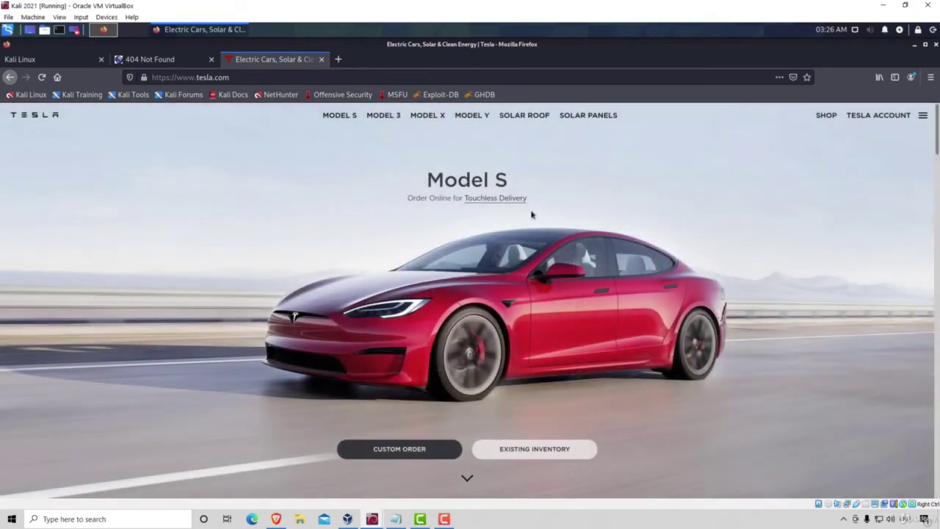
# Step: Browse the Tesla homepage, view the Tesla account sign-in page and return to the homepage
pyautogui.scroll(-5, 565, 204)
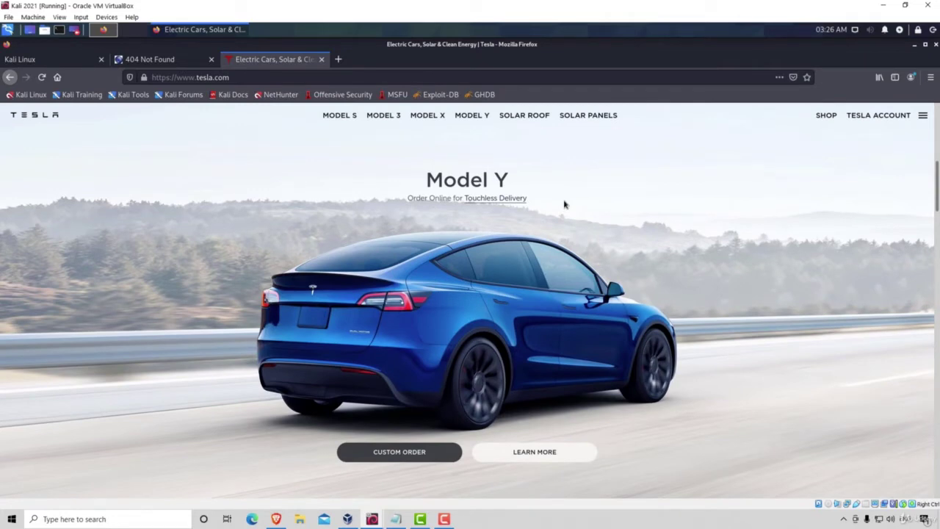
pyautogui.scroll(3, 565, 204)
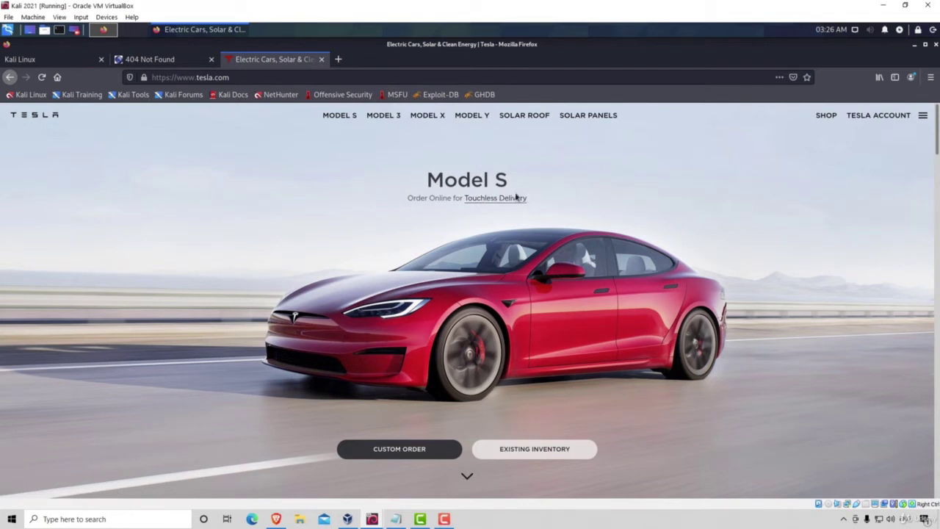
pyautogui.click(924, 117)
pyautogui.press('Escape')
pyautogui.click(870, 120)
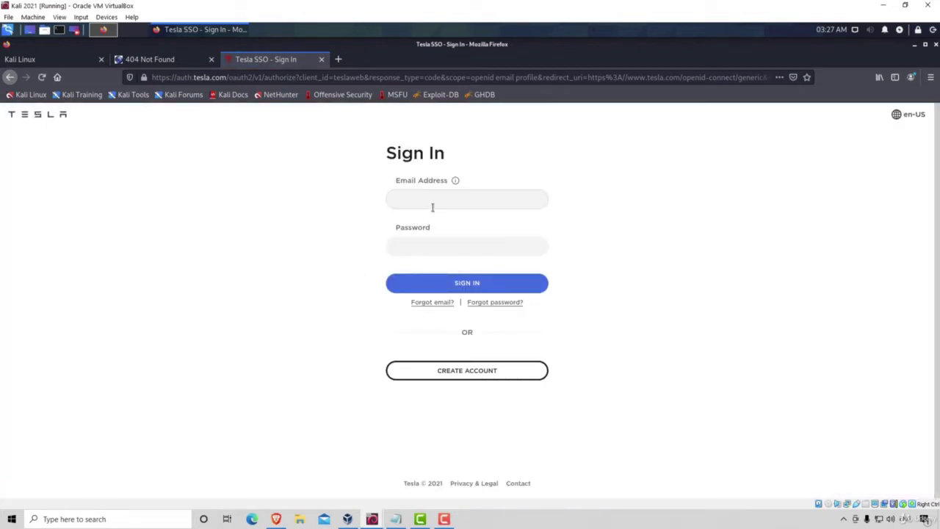
pyautogui.click(10, 76)
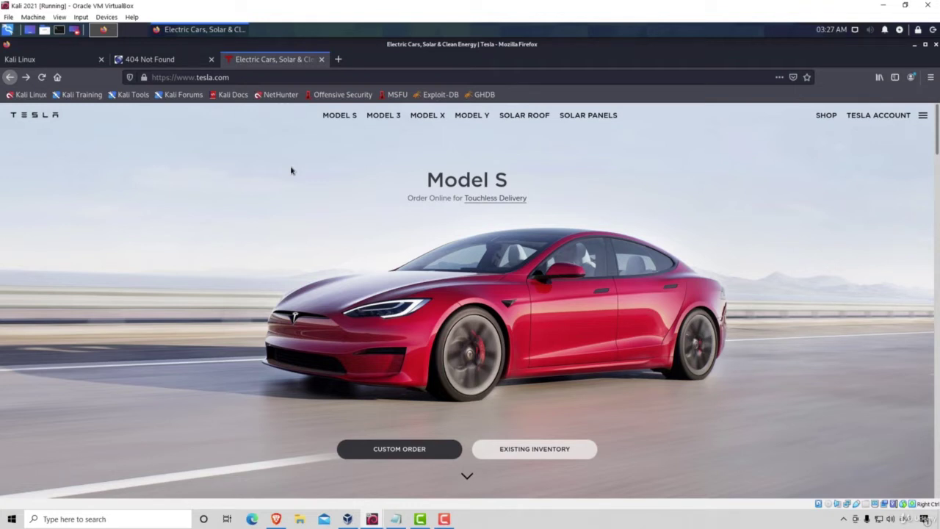
# Step: Load google.com in a new browser tab, glance at the Tesla tab and return to the Google page
pyautogui.click(338, 59)
pyautogui.write('g')
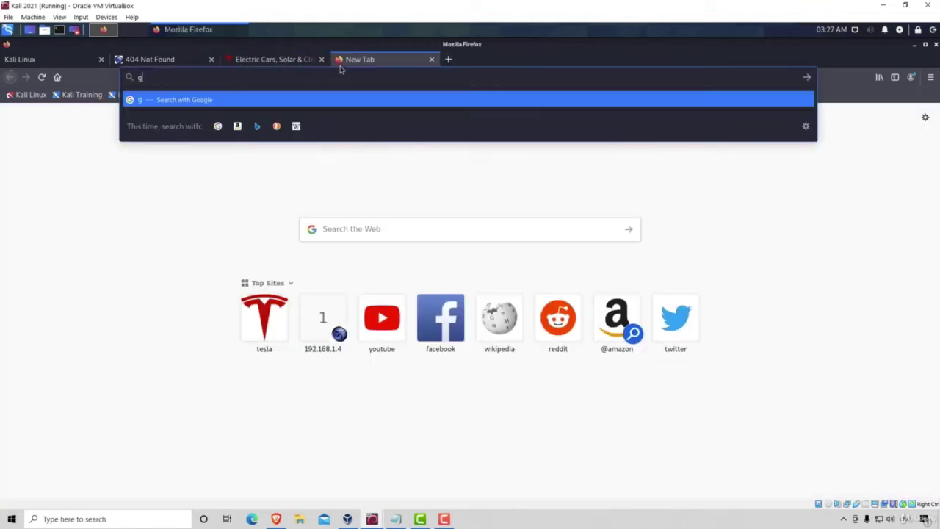
pyautogui.write('oogle.com')
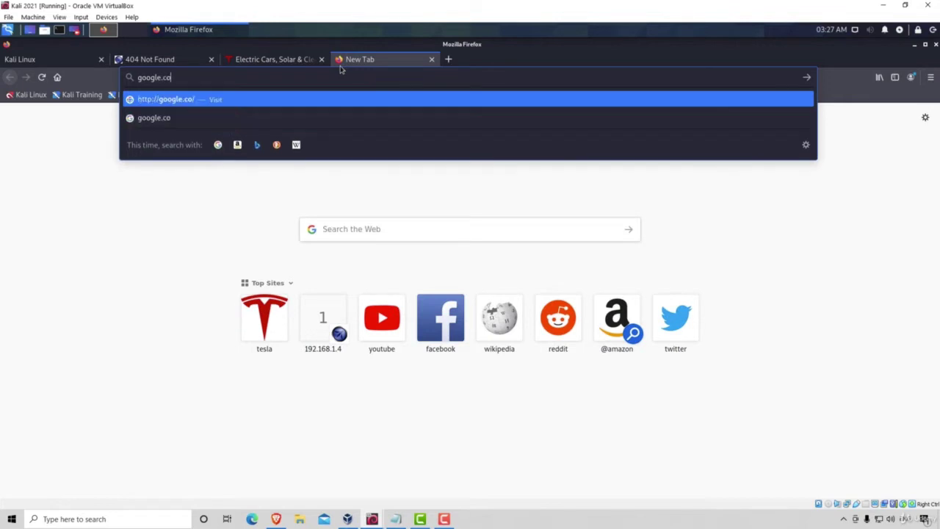
pyautogui.press('Return')
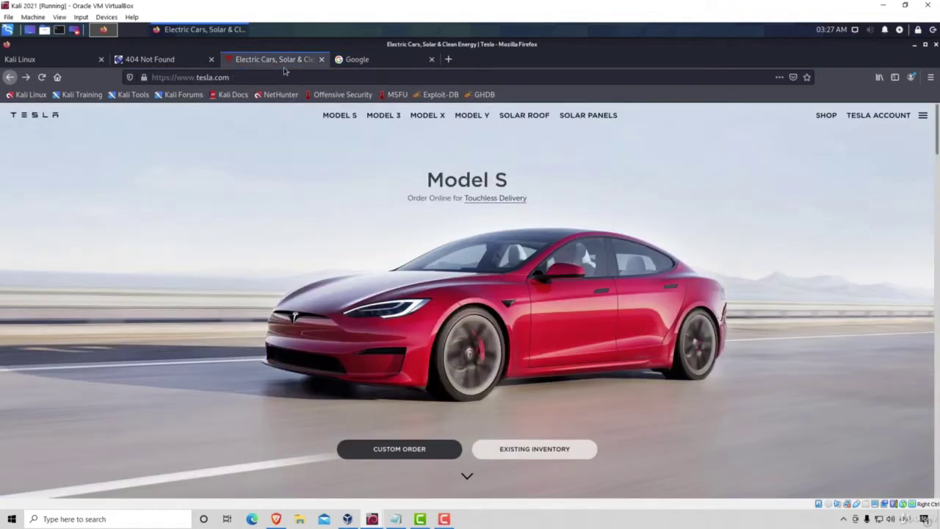
pyautogui.click(263, 61)
pyautogui.click(378, 65)
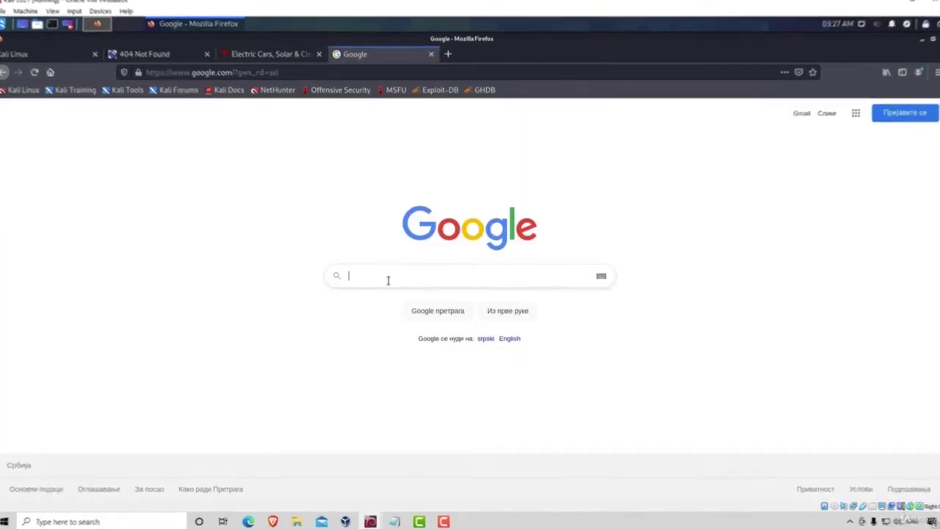
# Step: Search Google for PDF files on Tesla's website with the query site:tesla.com filetype:pdf
pyautogui.write('site:te')
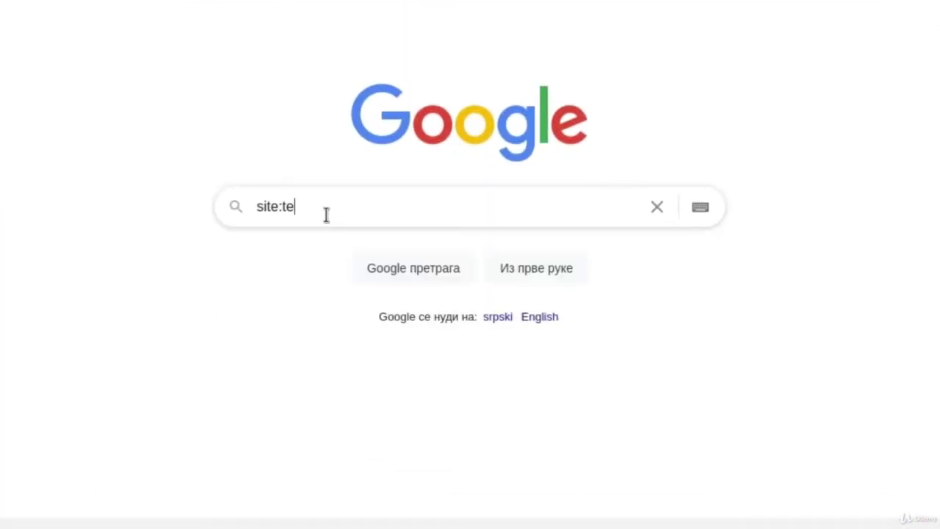
pyautogui.write('sla.com')
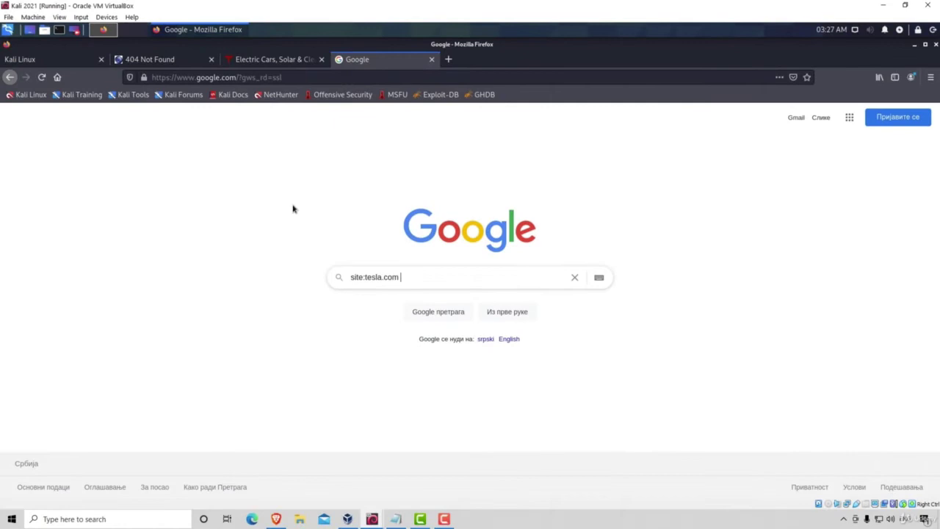
pyautogui.hotkey('ctrl', 'shift', 'Tab')
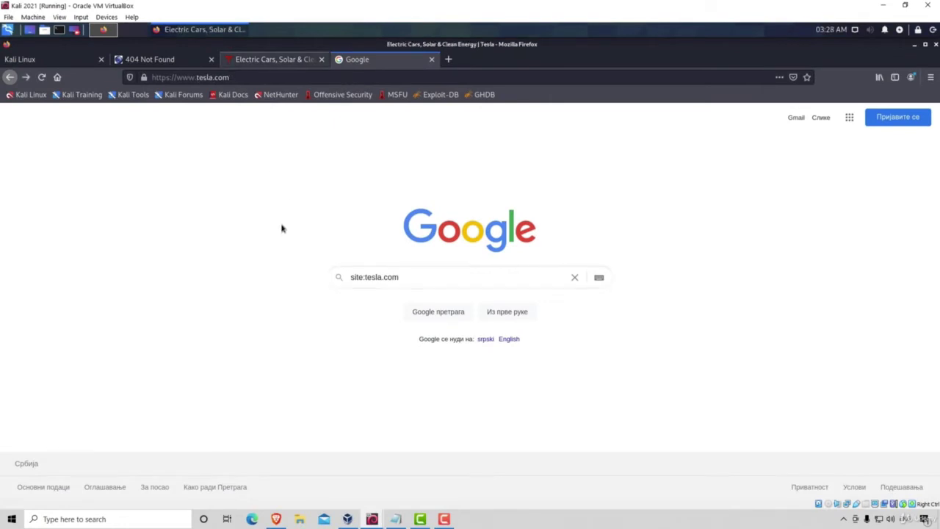
pyautogui.click(380, 65)
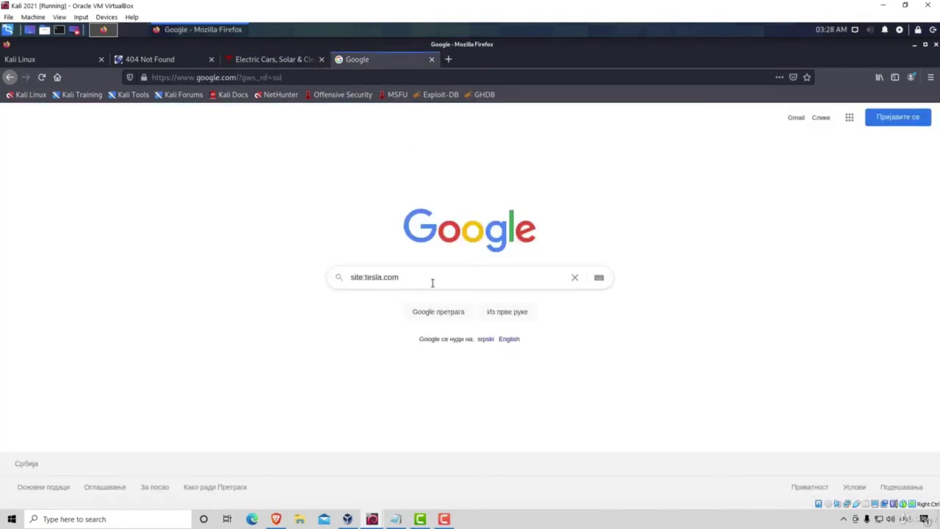
pyautogui.write('filetype:')
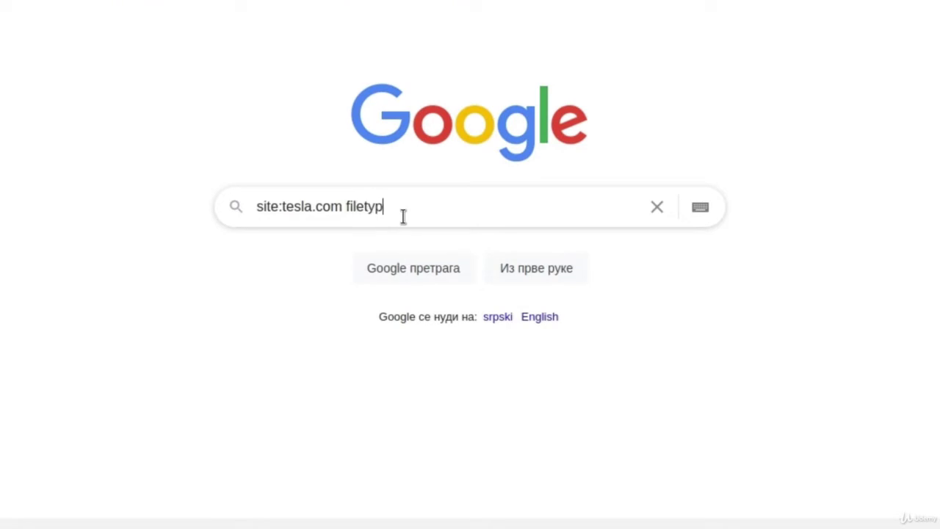
pyautogui.write('pdf')
pyautogui.press('Return')
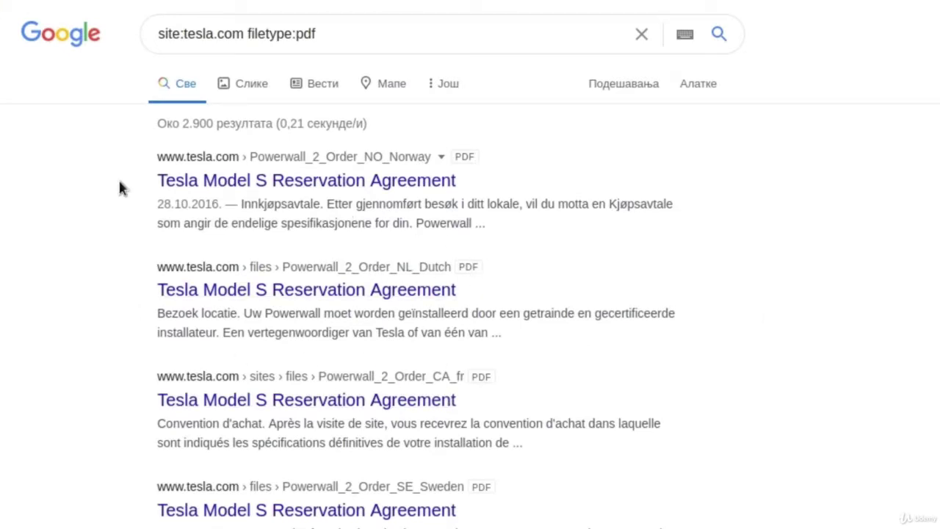
# Step: Examine the file type labels and titles of the PDF results from tesla.com
pyautogui.tripleClick(488, 158)
pyautogui.click(478, 167)
pyautogui.scroll(-7, 493, 298)
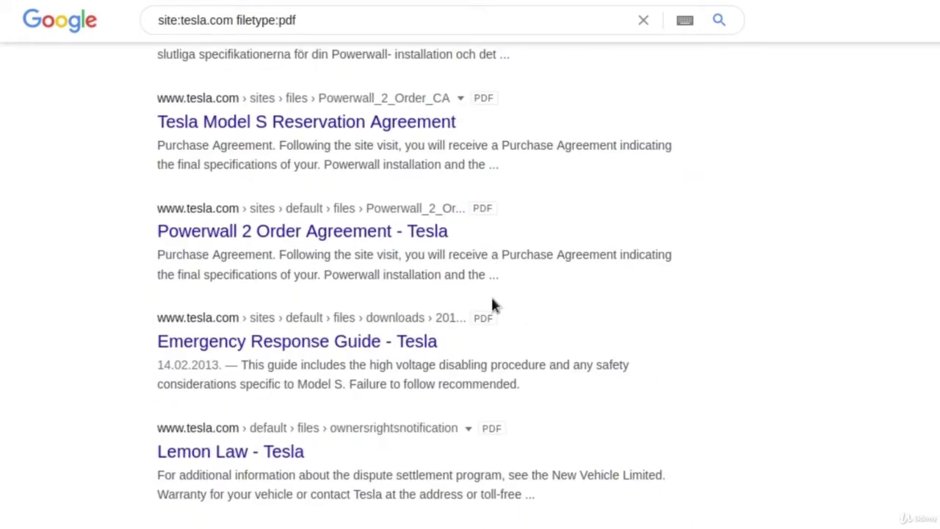
pyautogui.scroll(-3, 492, 306)
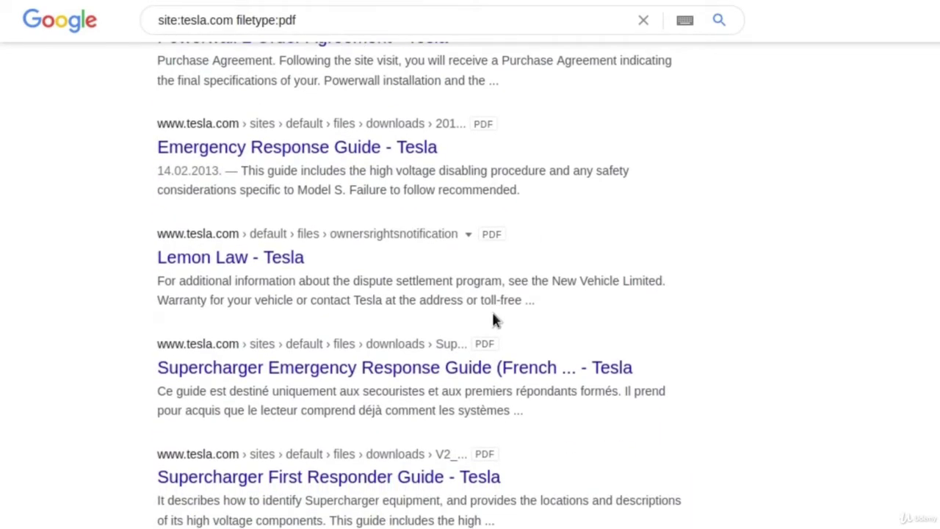
pyautogui.scroll(6, 495, 321)
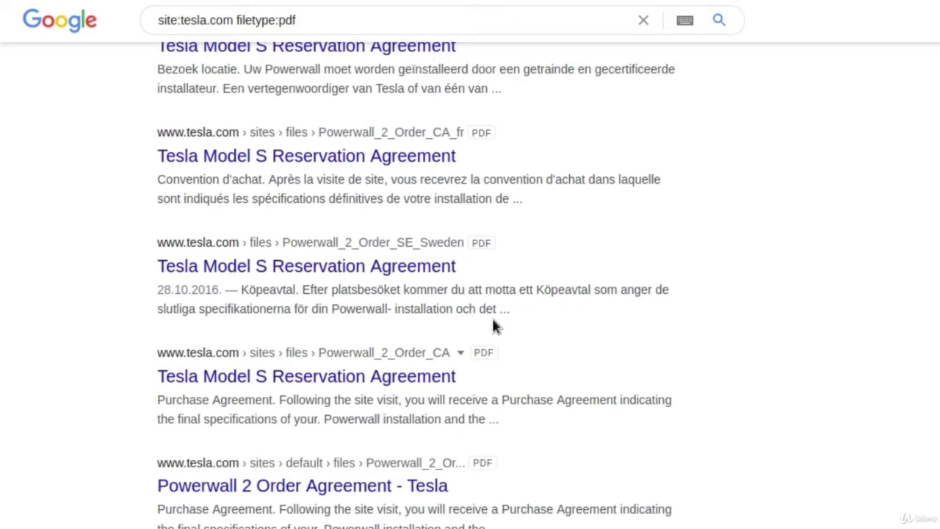
pyautogui.scroll(5, 494, 326)
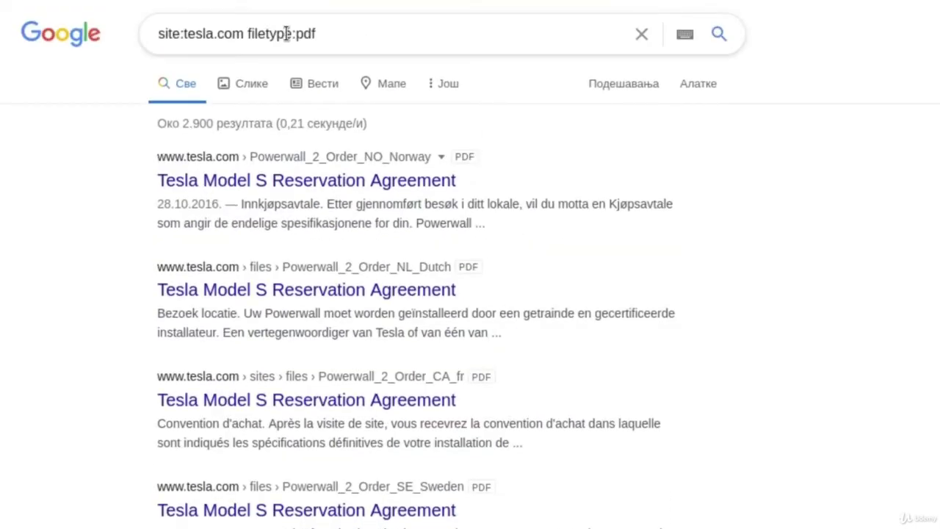
pyautogui.click(342, 47)
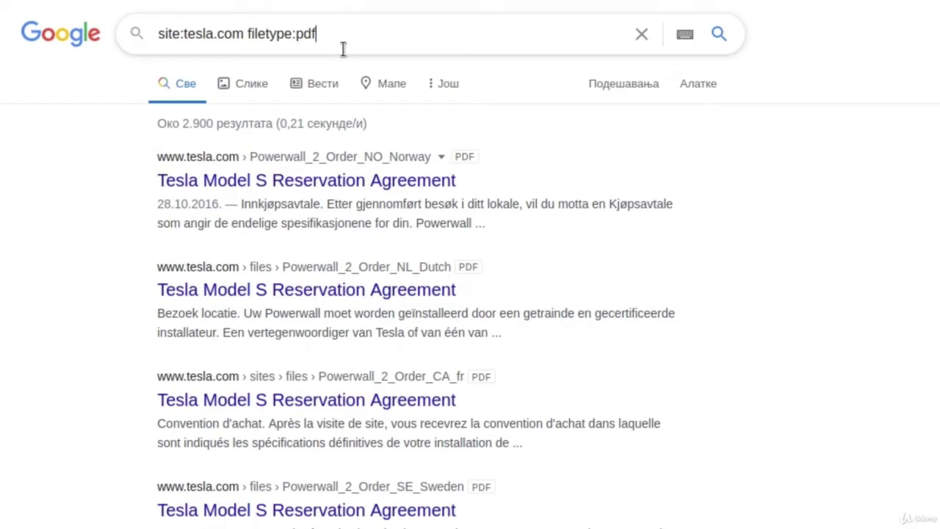
pyautogui.press('BackSpace')
pyautogui.press('BackSpace')
pyautogui.press('BackSpace')
pyautogui.press('BackSpace')
pyautogui.press('BackSpace')
pyautogui.press('BackSpace')
pyautogui.press('BackSpace')
pyautogui.press('BackSpace')
pyautogui.press('BackSpace')
pyautogui.press('BackSpace')
pyautogui.press('BackSpace')
pyautogui.press('BackSpace')
pyautogui.press('BackSpace')
pyautogui.press('BackSpace')
pyautogui.press('BackSpace')
pyautogui.press('BackSpace')
pyautogui.press('BackSpace')
pyautogui.press('BackSpace')
pyautogui.press('BackSpace')
pyautogui.press('BackSpace')
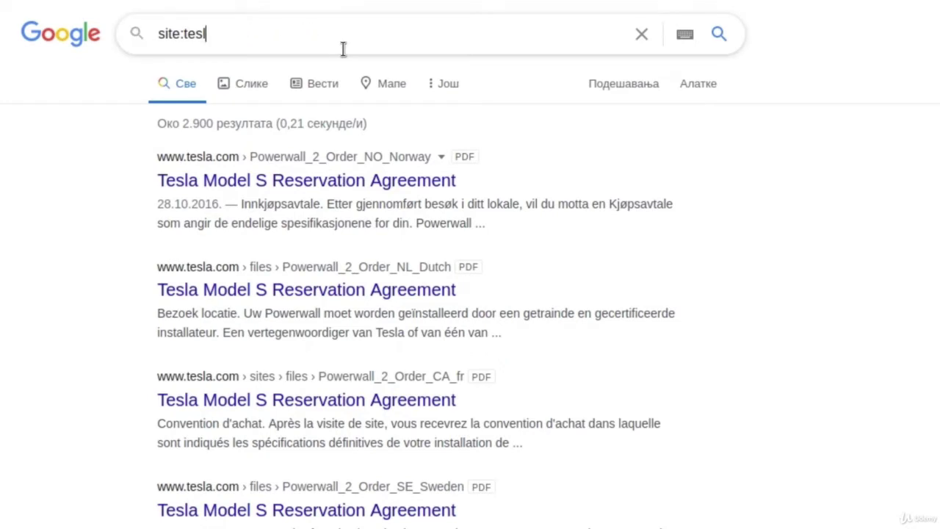
pyautogui.write('"')
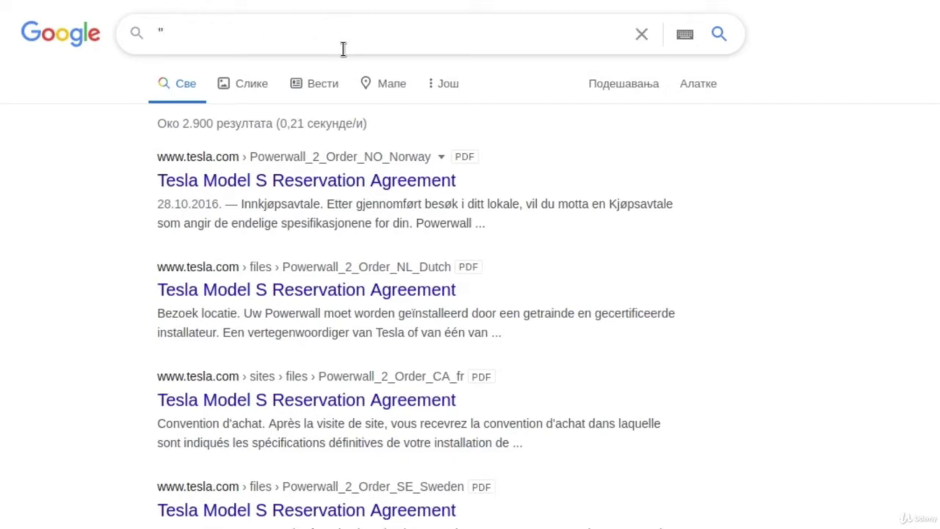
pyautogui.write('@tels')
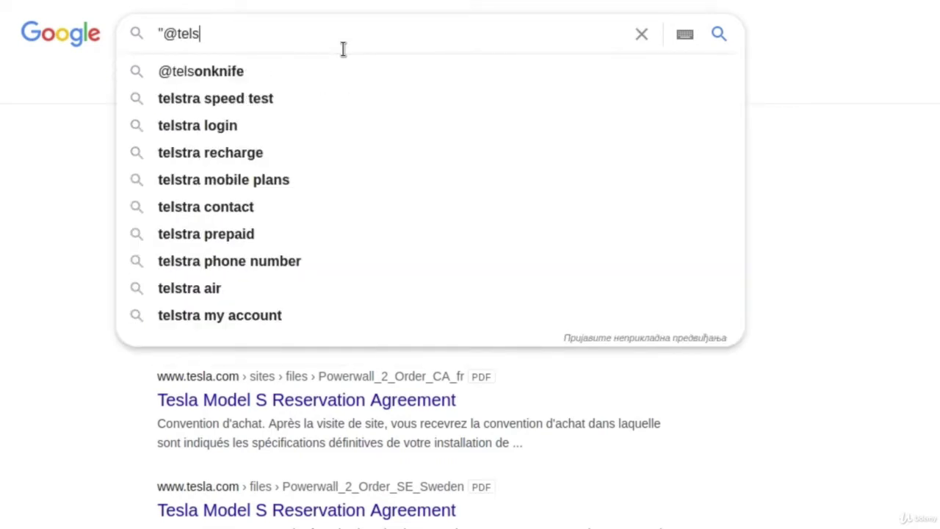
pyautogui.press('BackSpace')
pyautogui.press('BackSpace')
pyautogui.write('sla.com"')
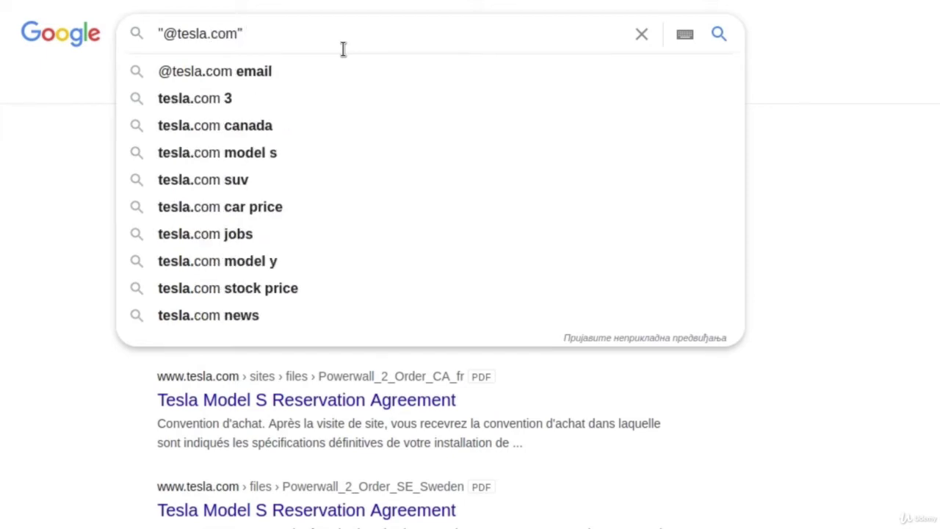
pyautogui.write(' -site')
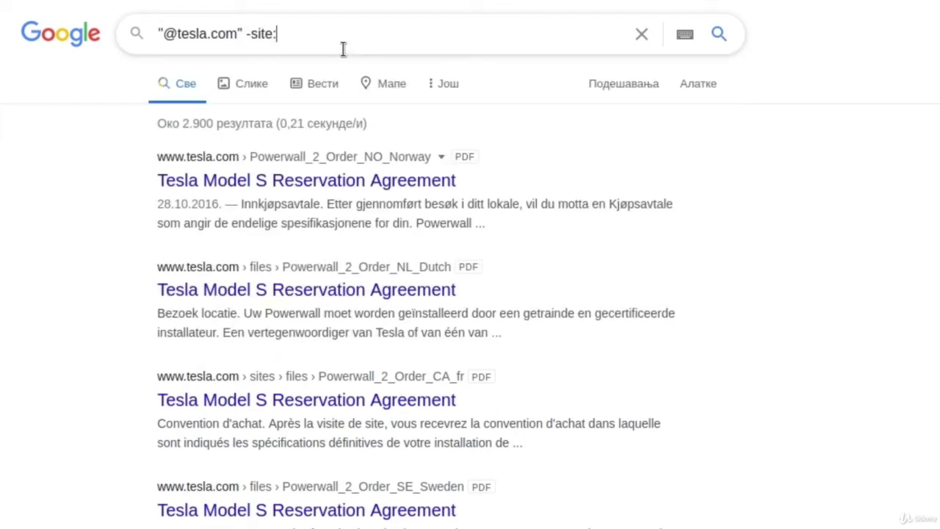
pyautogui.write(':tesla.com')
pyautogui.press('Return')
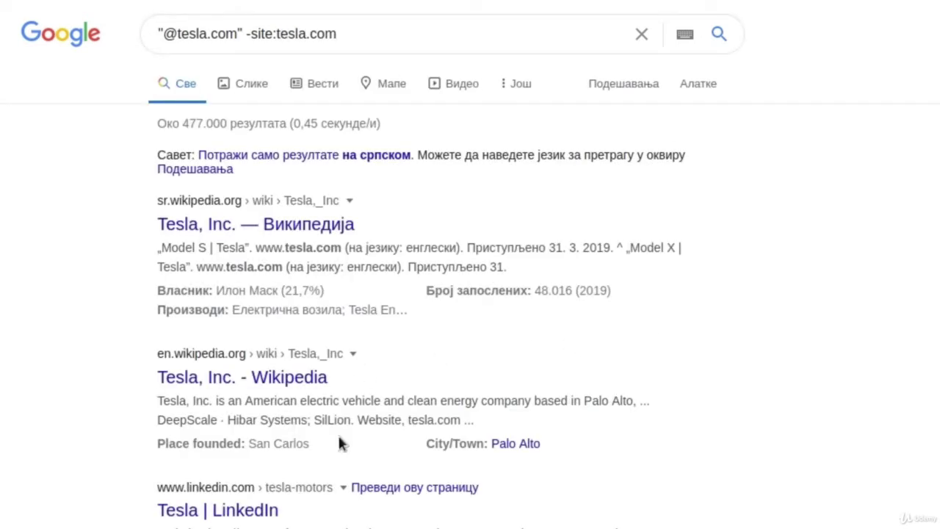
# Step: Examine the results from other sites for e-mail addresses at the tesla.com domain
pyautogui.scroll(-3, 600, 434)
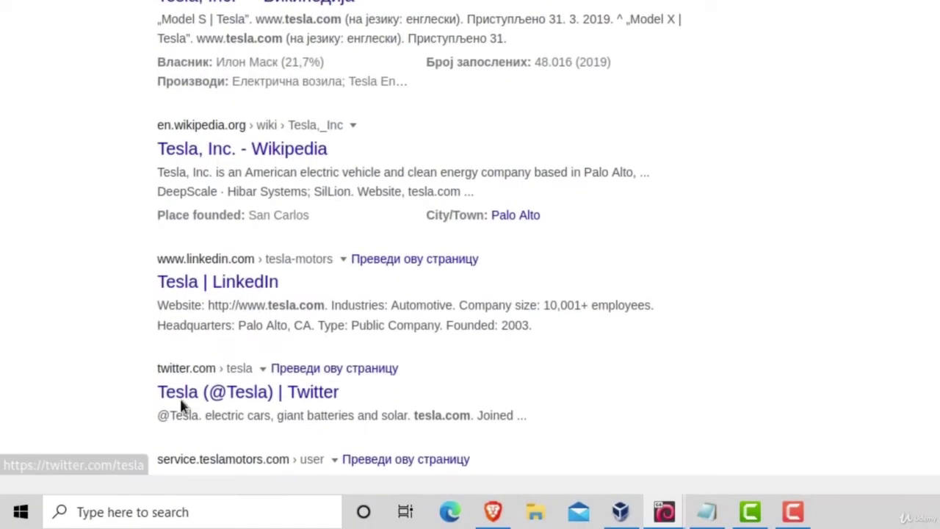
pyautogui.scroll(-2, 401, 262)
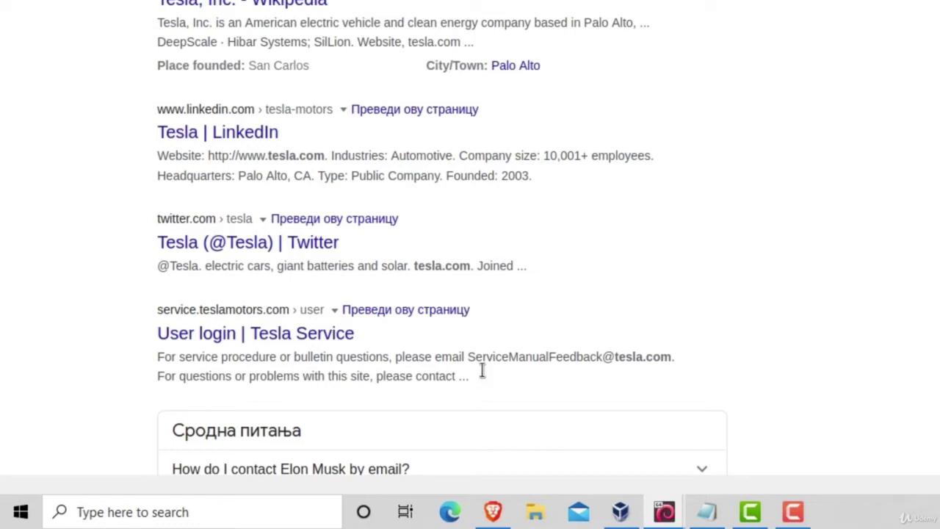
pyautogui.moveTo(469, 362); pyautogui.dragTo(684, 308)
pyautogui.click(684, 310)
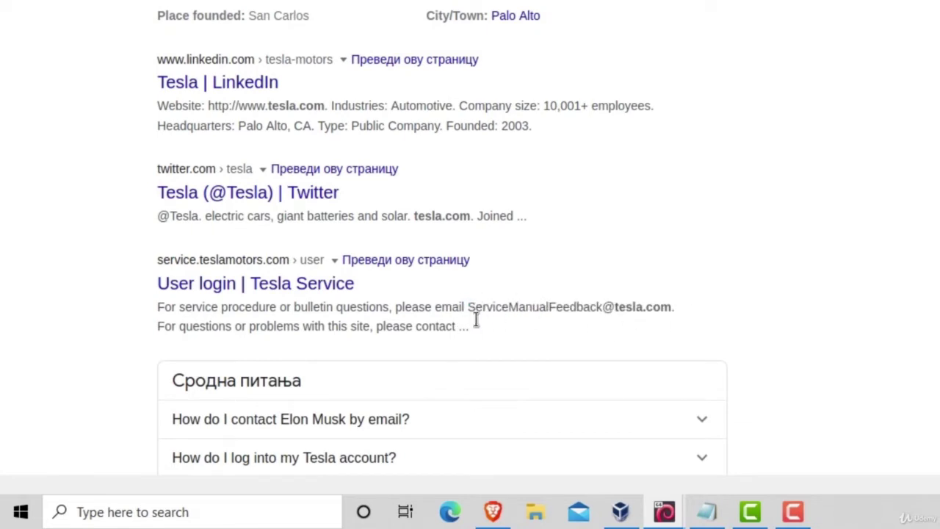
pyautogui.scroll(-1, 590, 307)
pyautogui.scroll(-5, 590, 307)
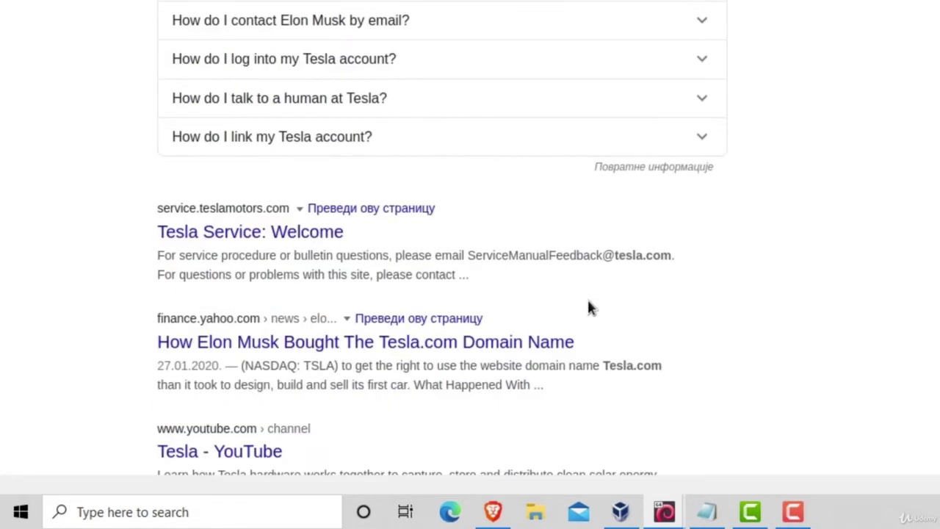
pyautogui.scroll(8, 590, 307)
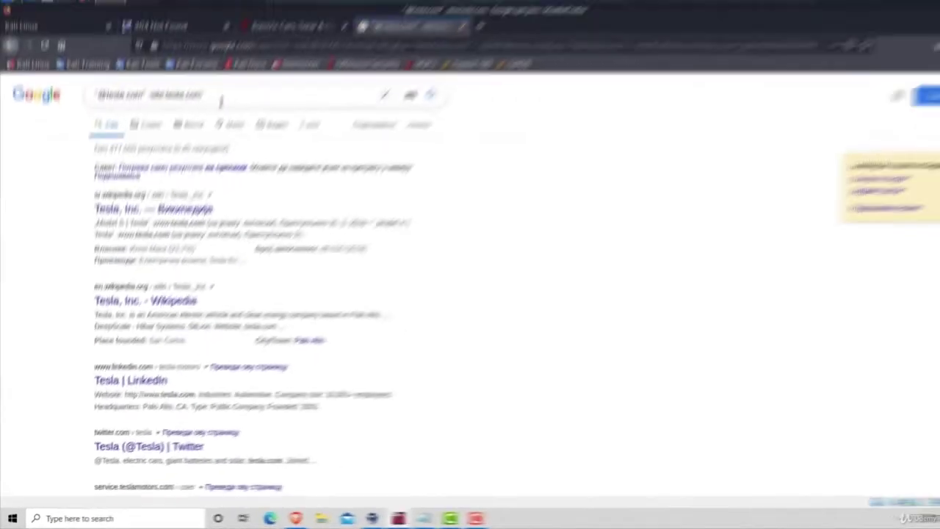
pyautogui.moveTo(190, 123); pyautogui.dragTo(59, 132)
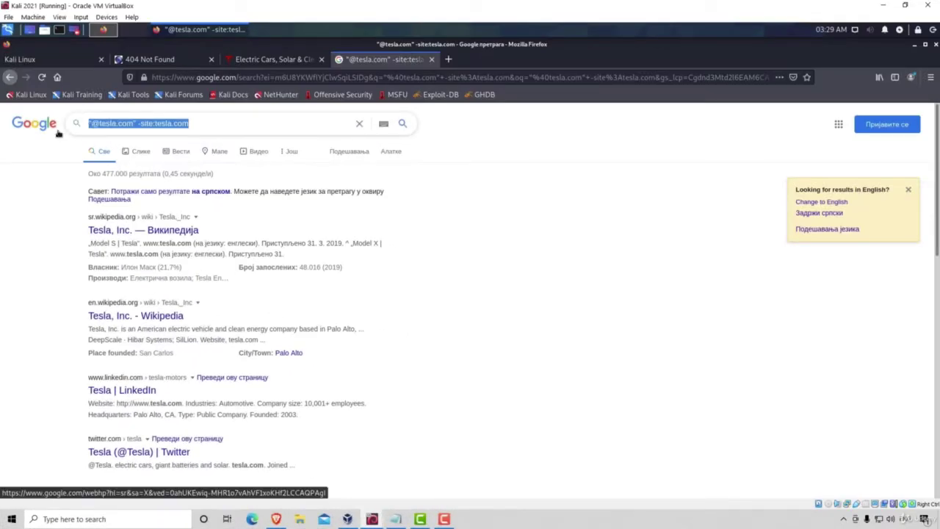
pyautogui.press('BackSpace')
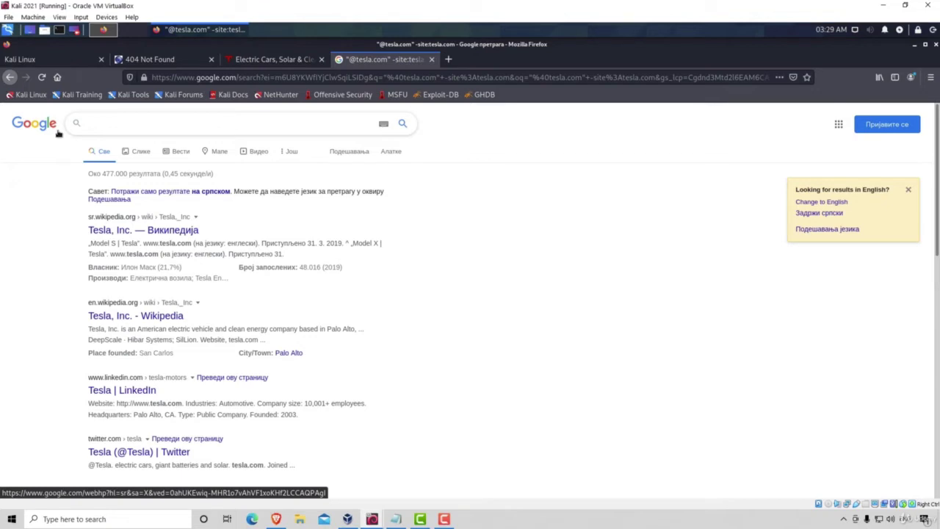
pyautogui.write('"@')
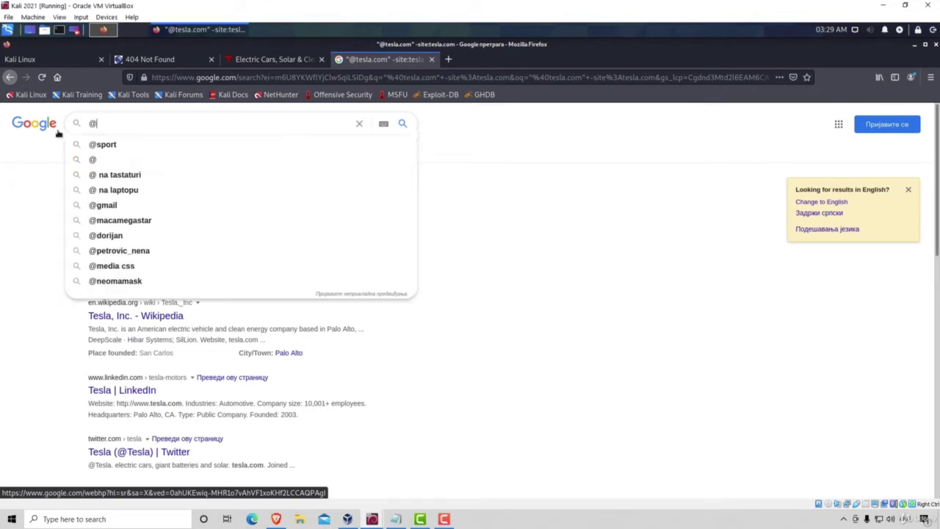
pyautogui.write('etf.bg')
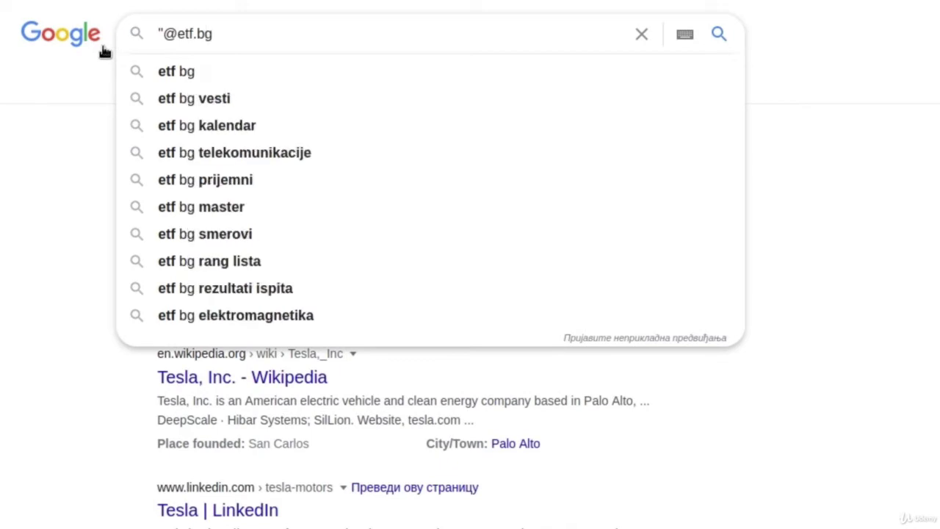
pyautogui.write('.ac.')
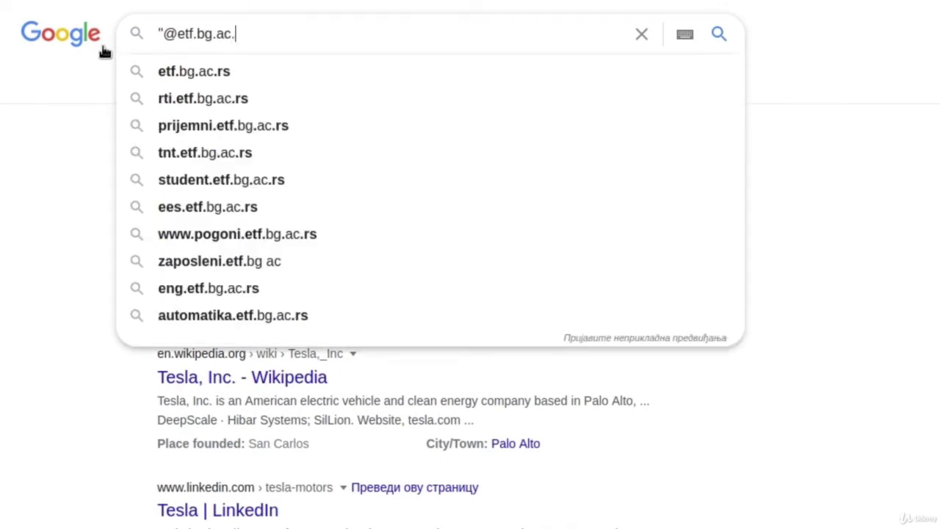
pyautogui.write('rs"')
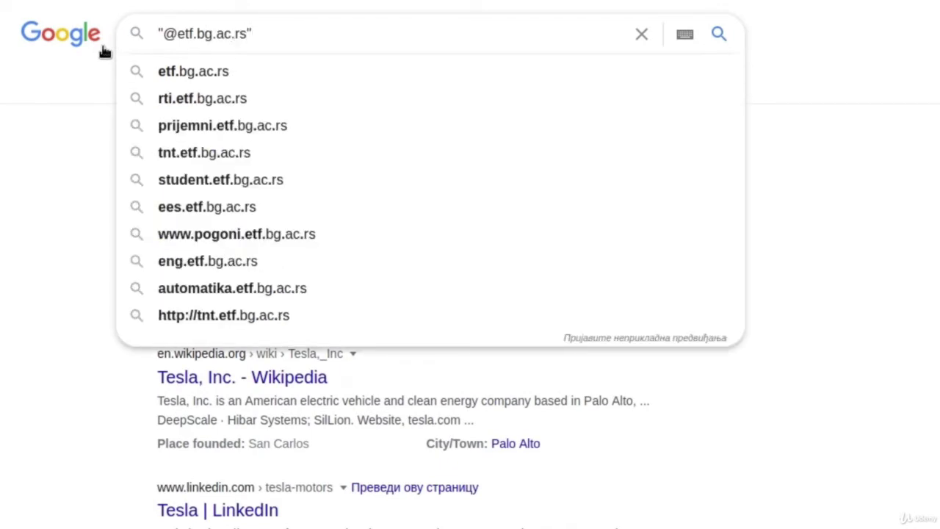
pyautogui.write(' -site:')
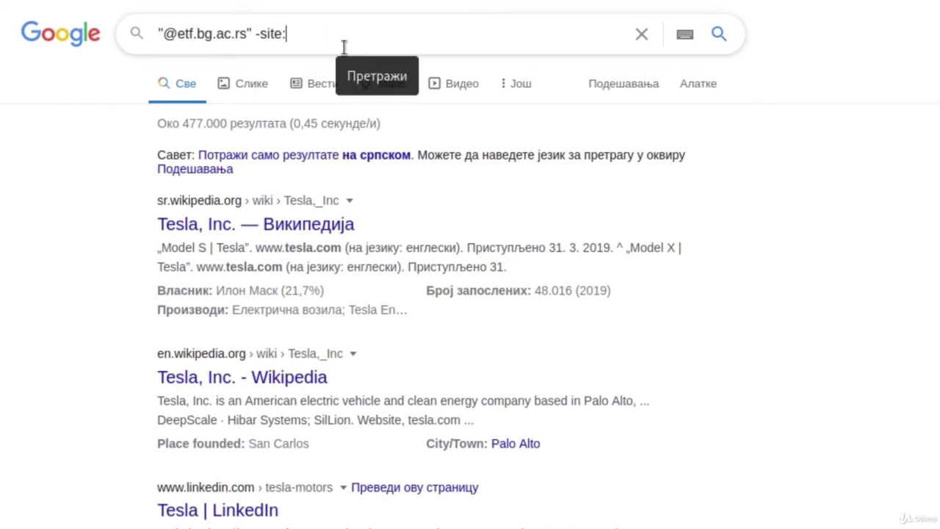
pyautogui.write('etf.bg.ac.rs')
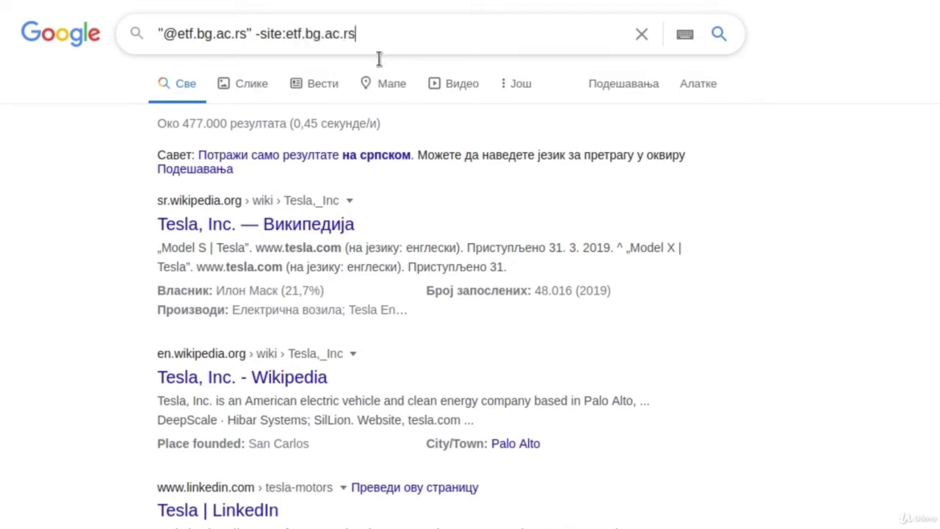
pyautogui.press('Return')
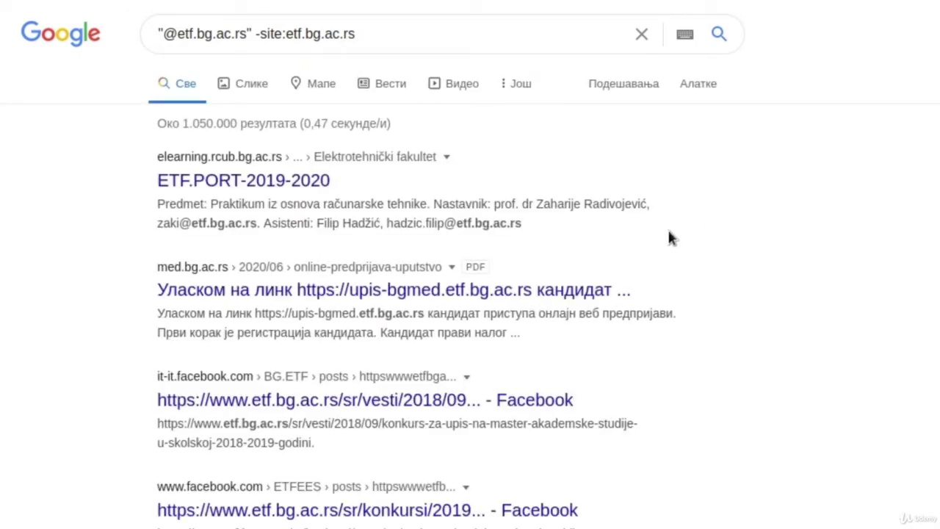
# Step: Examine the search results from other sites for e-mail addresses at the etf.bg.ac.rs domain
pyautogui.moveTo(387, 224); pyautogui.dragTo(530, 228)
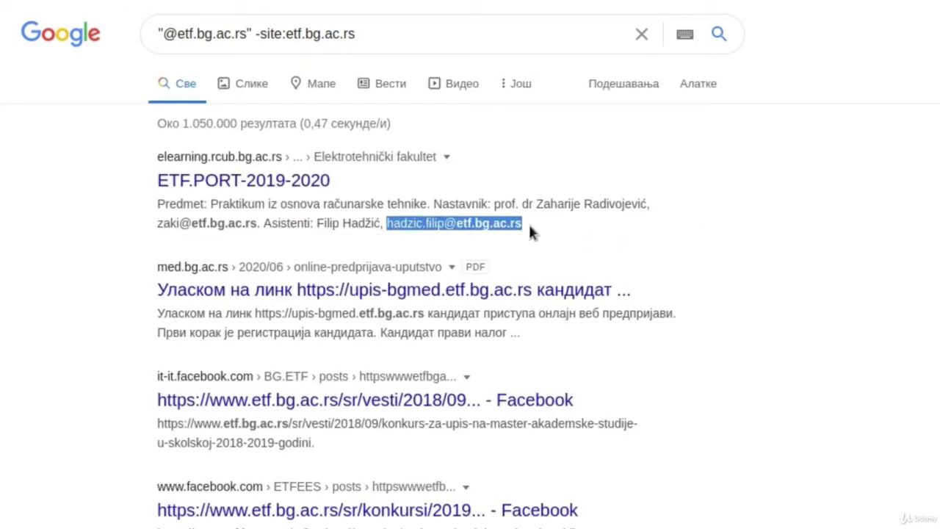
pyautogui.click(574, 230)
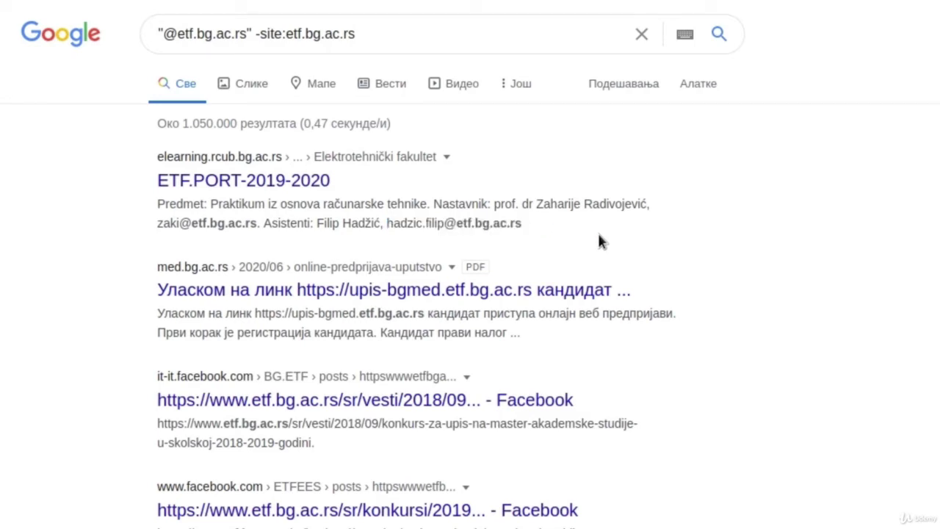
pyautogui.scroll(-3, 598, 236)
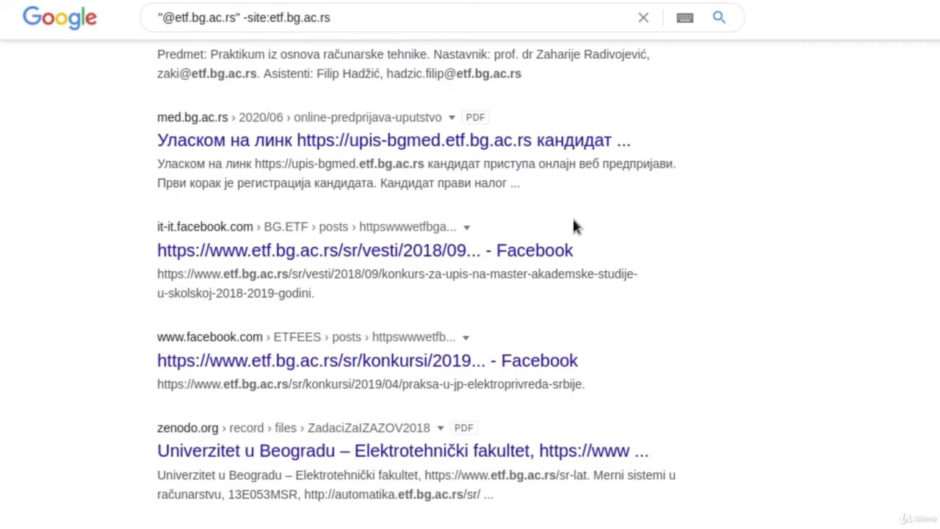
pyautogui.scroll(-2, 648, 242)
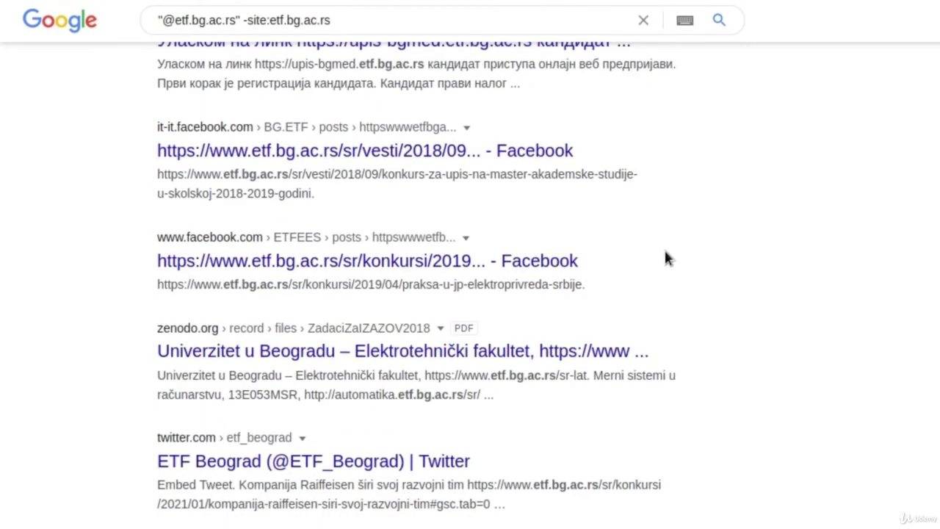
# Step: Examine the remaining results down to the page's end and the first result again for addresses at the etf.bg.ac.rs domain
pyautogui.scroll(-4, 431, 397)
pyautogui.moveTo(303, 388); pyautogui.dragTo(534, 391)
pyautogui.click(657, 383)
pyautogui.click(668, 374)
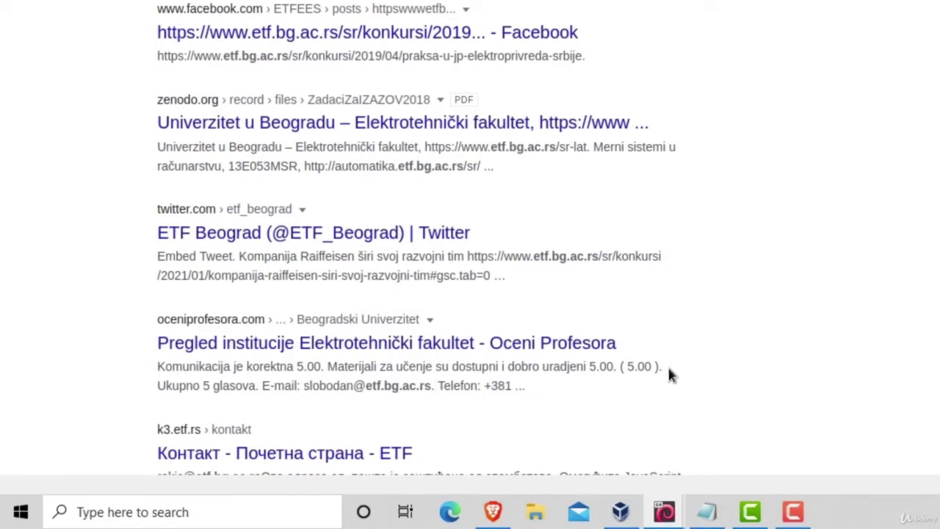
pyautogui.scroll(-2, 695, 287)
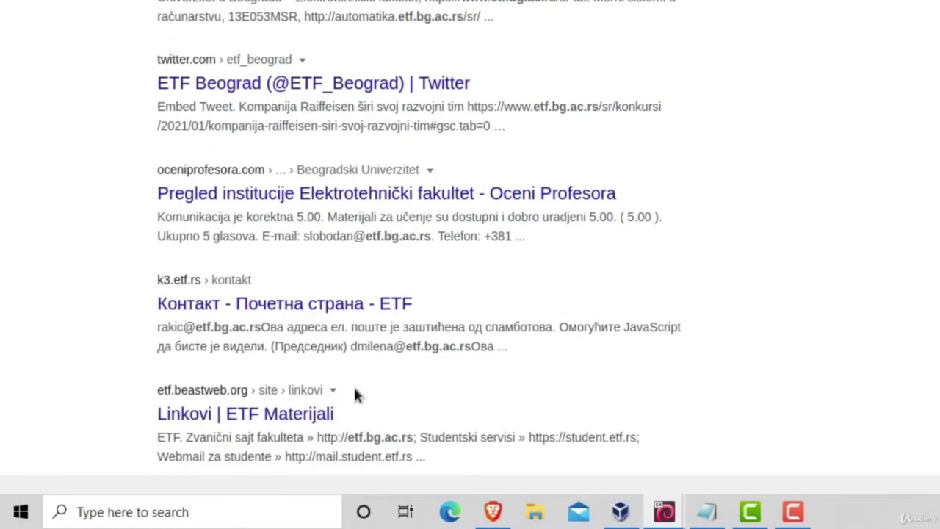
pyautogui.moveTo(360, 358); pyautogui.dragTo(481, 362)
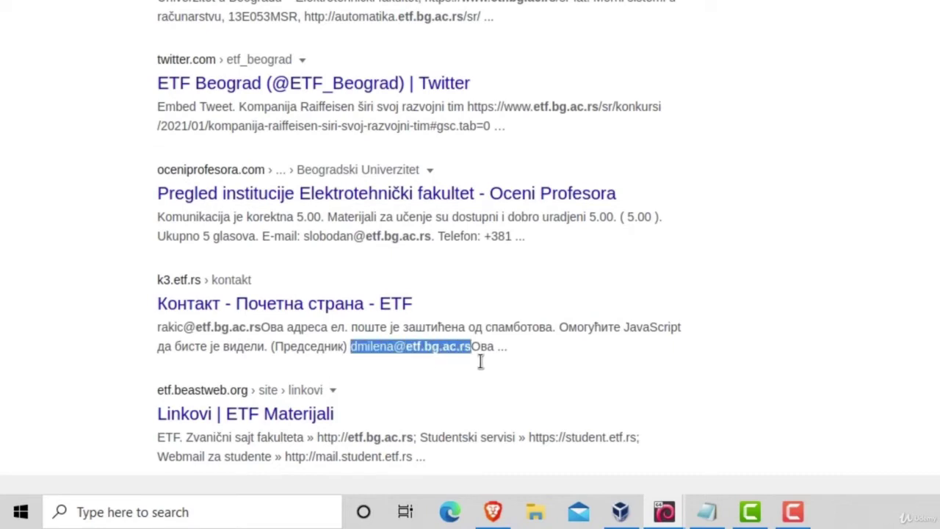
pyautogui.click(530, 371)
pyautogui.scroll(-2, 533, 372)
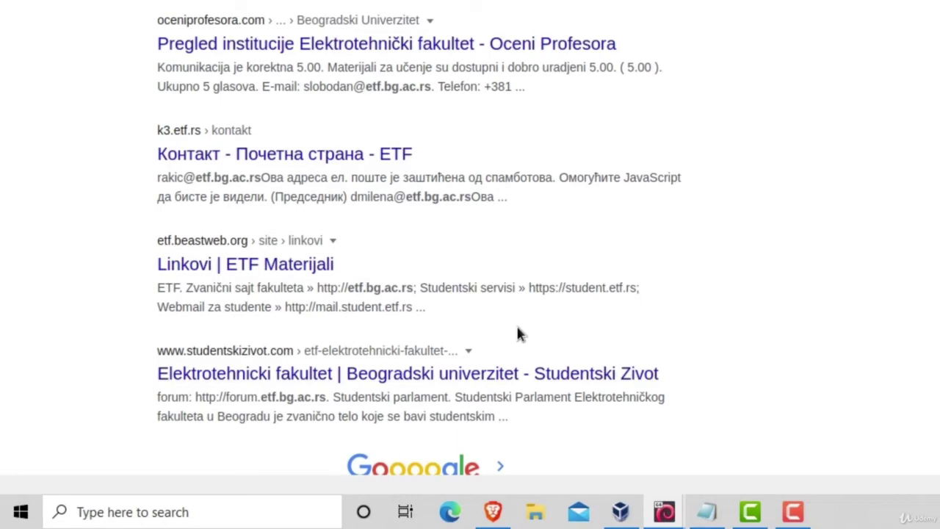
pyautogui.scroll(6, 515, 332)
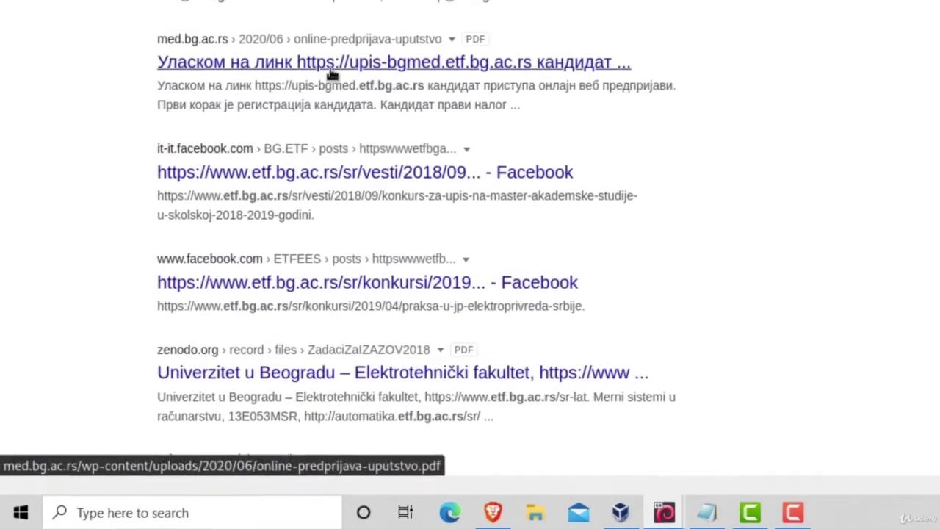
pyautogui.scroll(3, 331, 292)
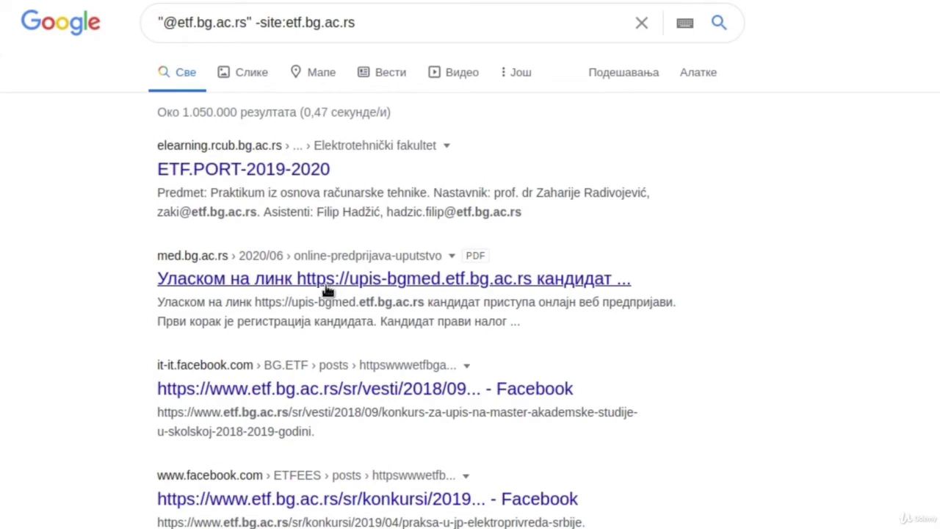
pyautogui.moveTo(161, 223)
pyautogui.mouseDown()
pyautogui.moveTo(261, 218)
pyautogui.moveTo(168, 226)
pyautogui.mouseUp()
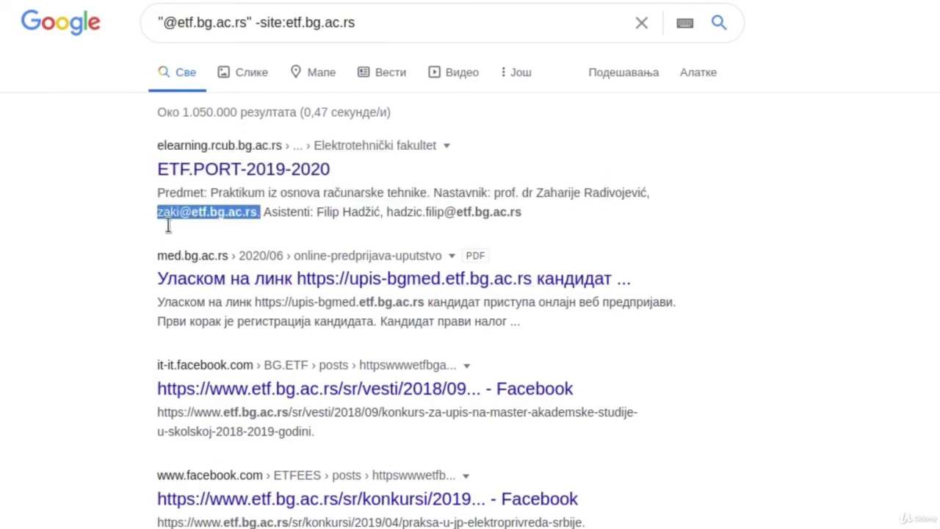
pyautogui.click(98, 254)
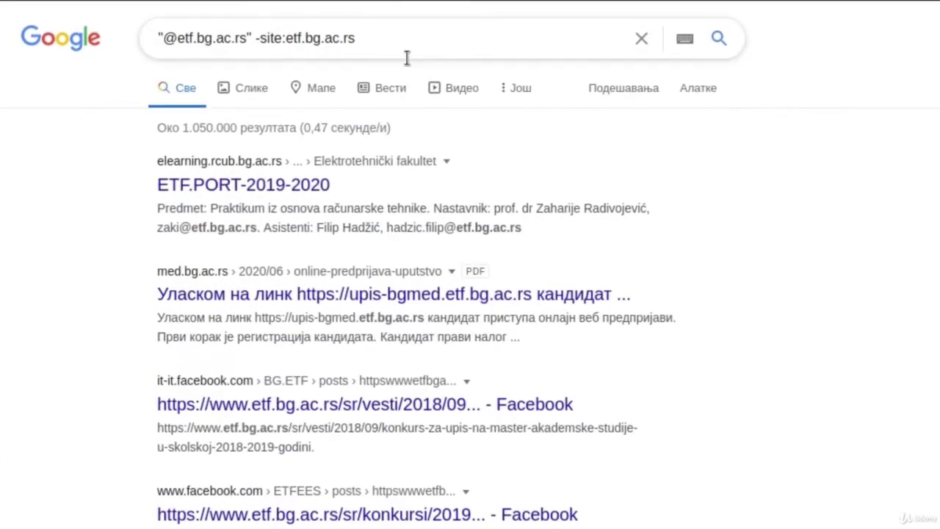
# Step: Replace the query with intitile:admin OR inurl:admin site:etf.bg.ac.rs and run the search for admin pages
pyautogui.moveTo(226, 129); pyautogui.dragTo(80, 123)
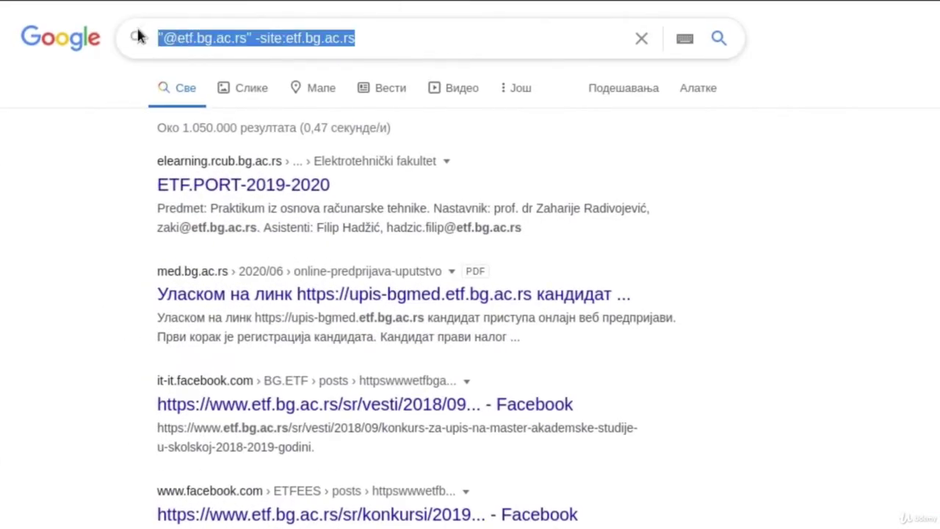
pyautogui.write('intitile')
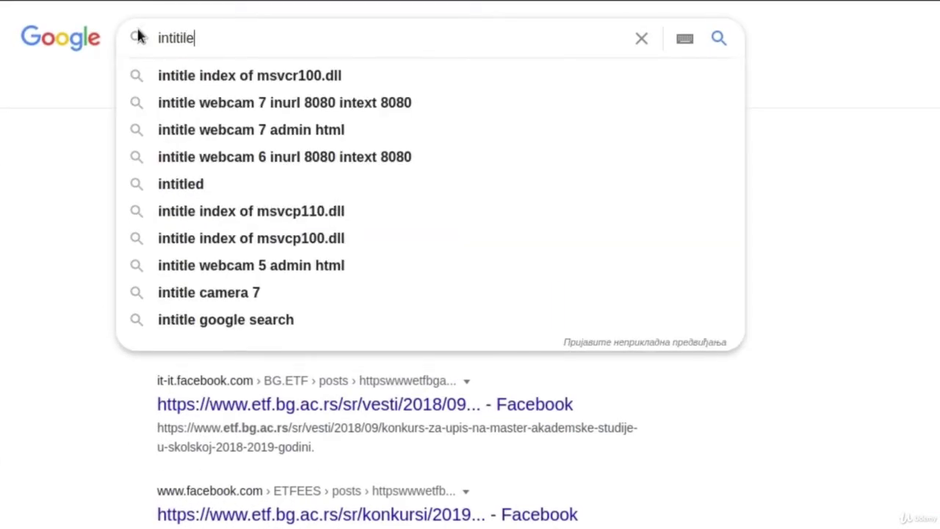
pyautogui.write(':admin')
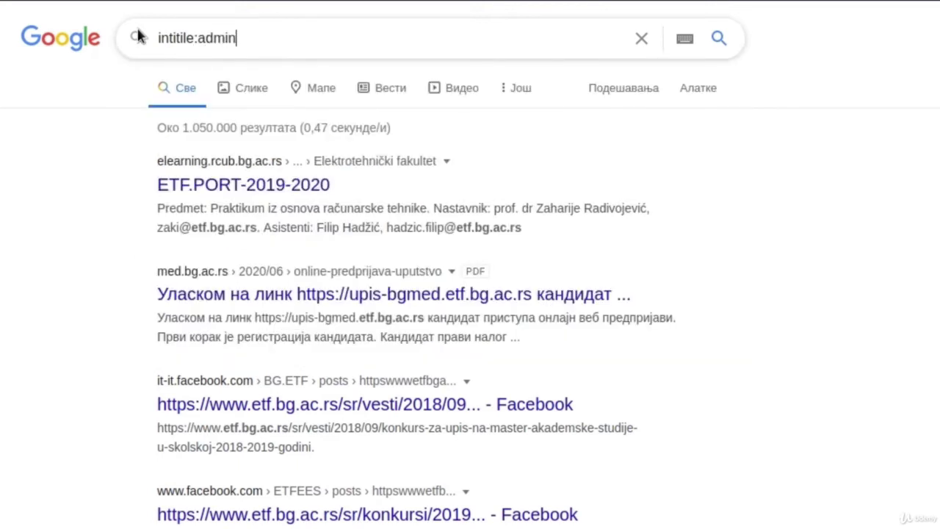
pyautogui.write(' OR inu')
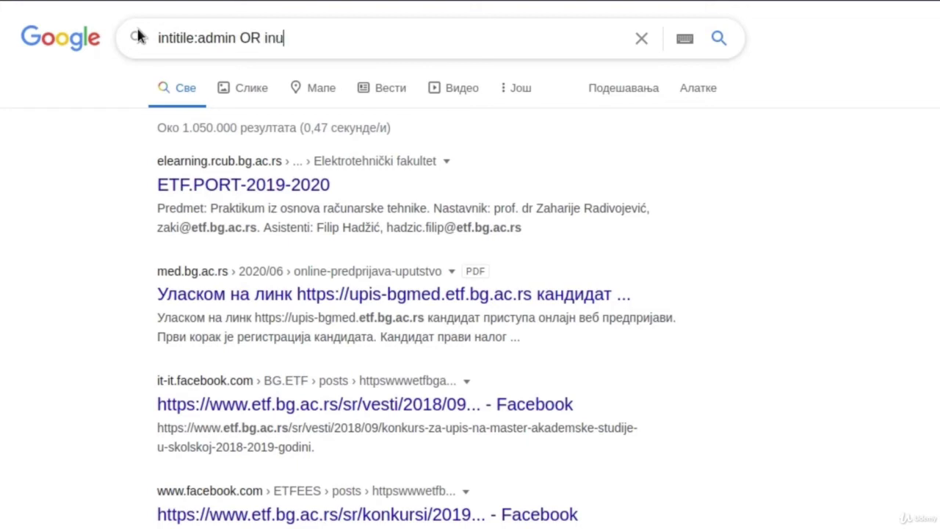
pyautogui.write('rl:admin sit')
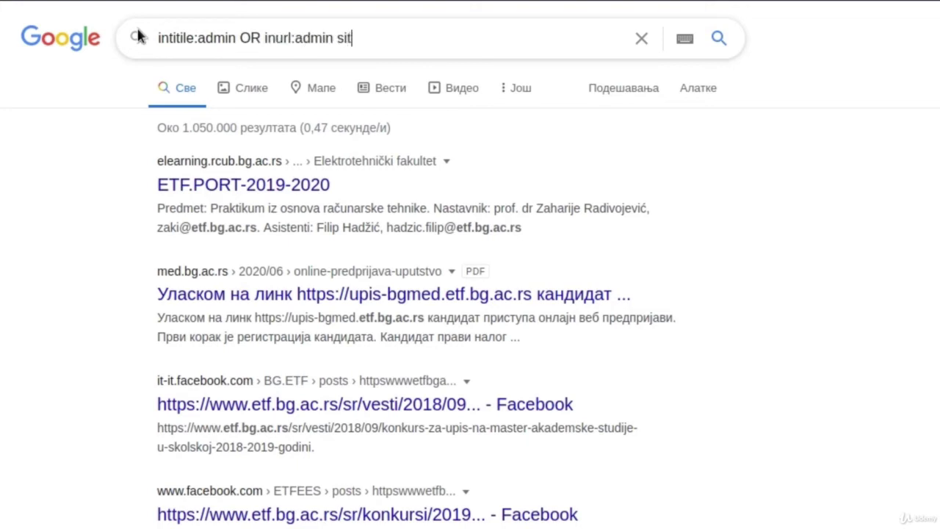
pyautogui.write('e:etf.bg.ac.rs')
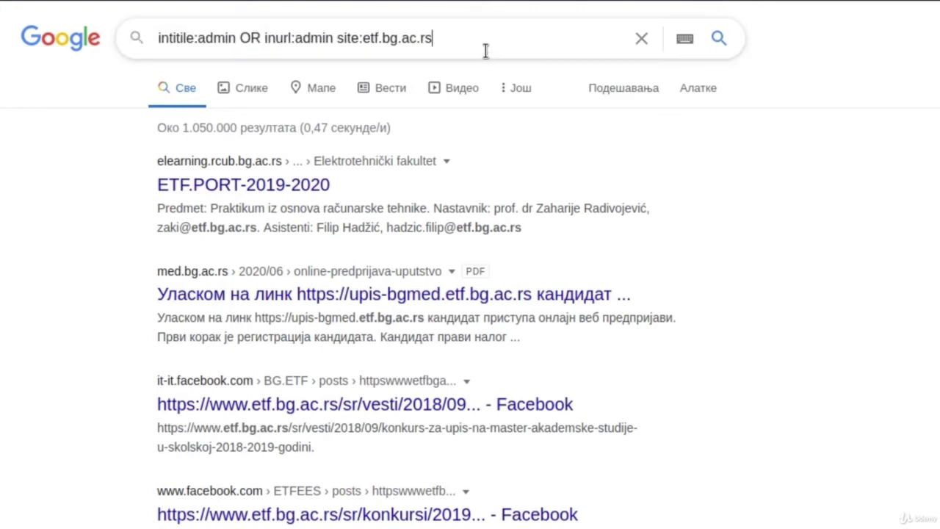
pyautogui.press('Return')
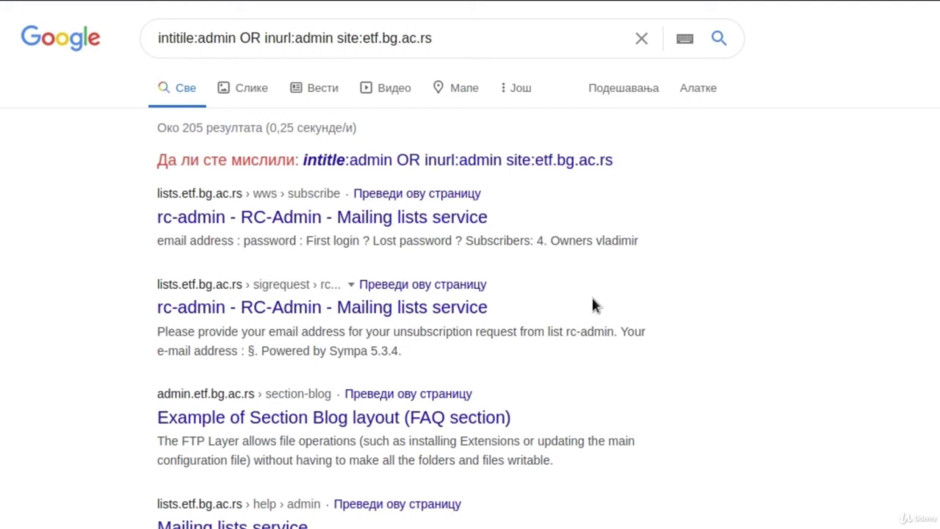
# Step: Open the second rc-admin mailing lists result (sigrequest) and enable TLS 1.0 and 1.1 to load the page
pyautogui.click(233, 317)
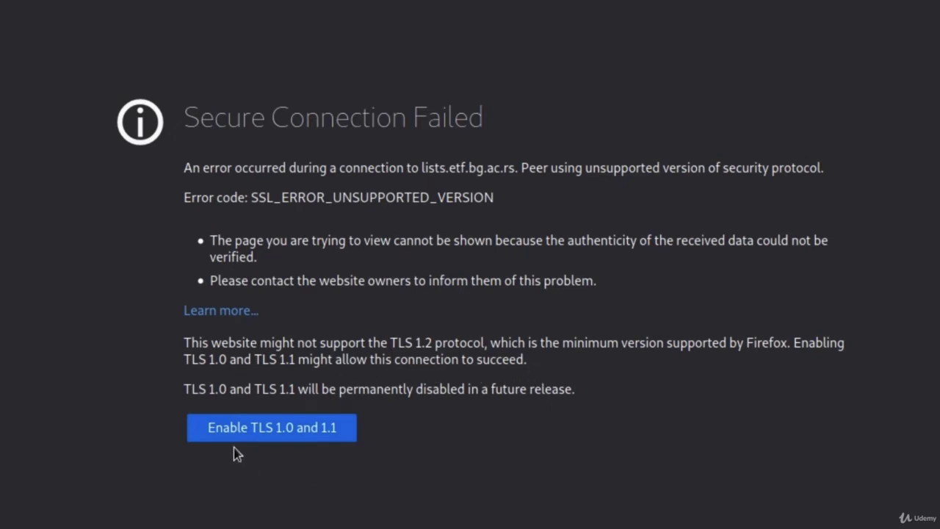
pyautogui.click(274, 433)
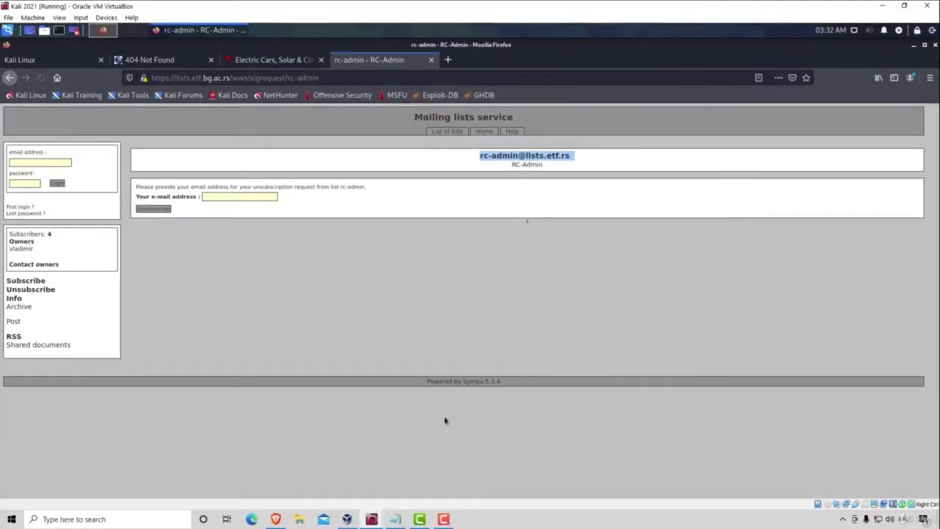
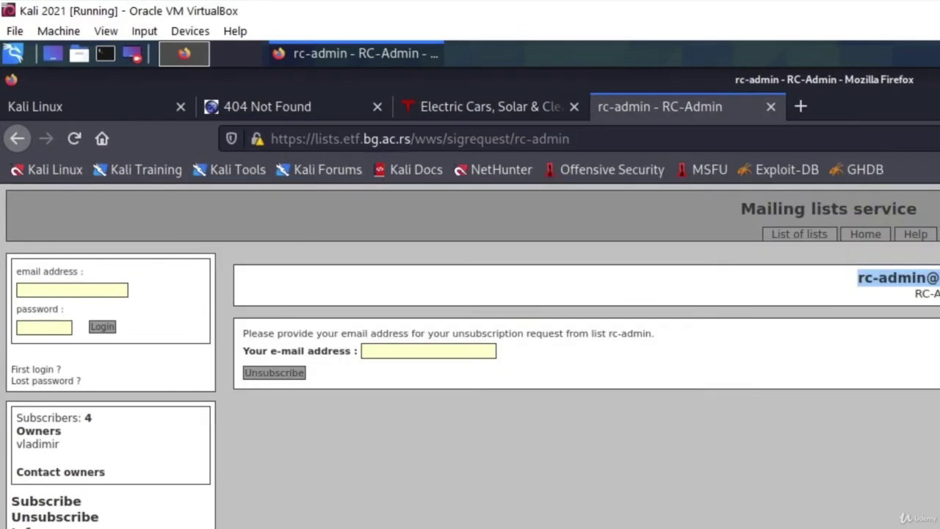
# Step: Examine the mailing list page's login fields, unsubscribe e-mail field and list address heading
pyautogui.click(76, 292)
pyautogui.click(51, 331)
pyautogui.click(468, 357)
pyautogui.moveTo(509, 305); pyautogui.dragTo(380, 283)
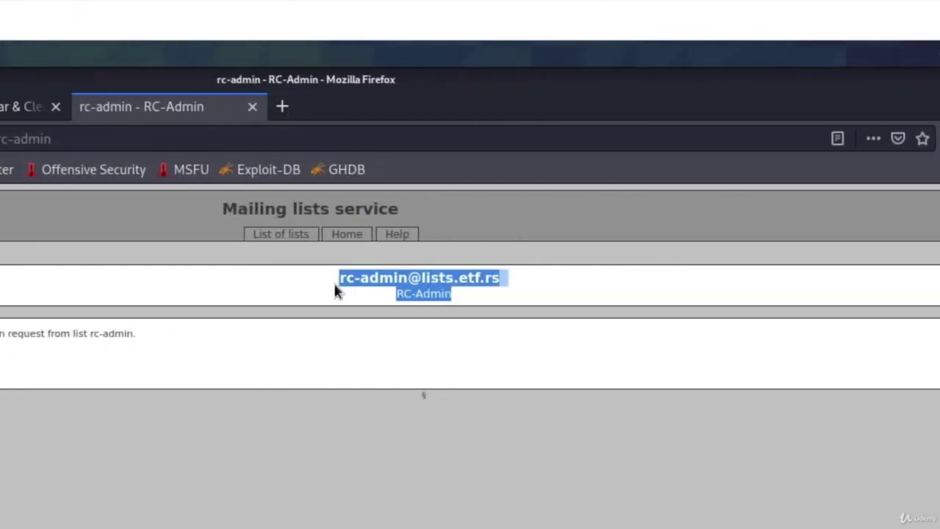
pyautogui.click(380, 289)
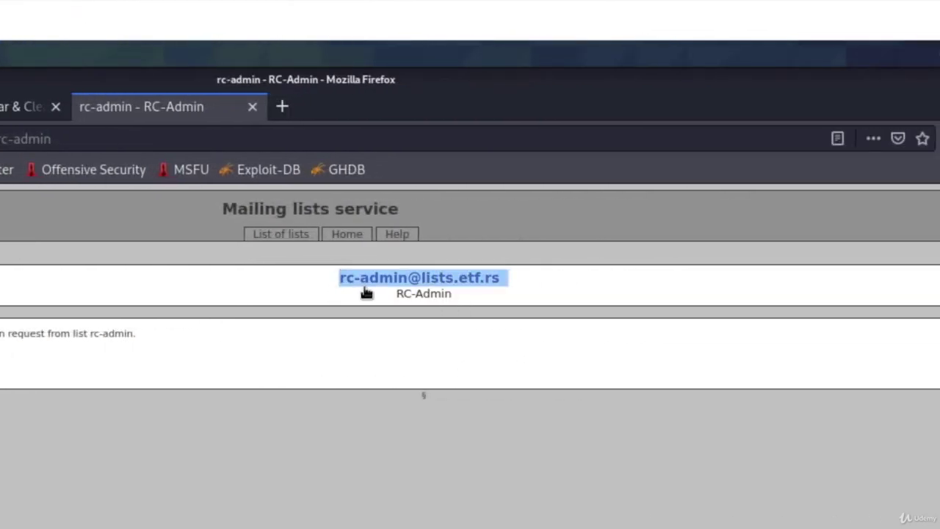
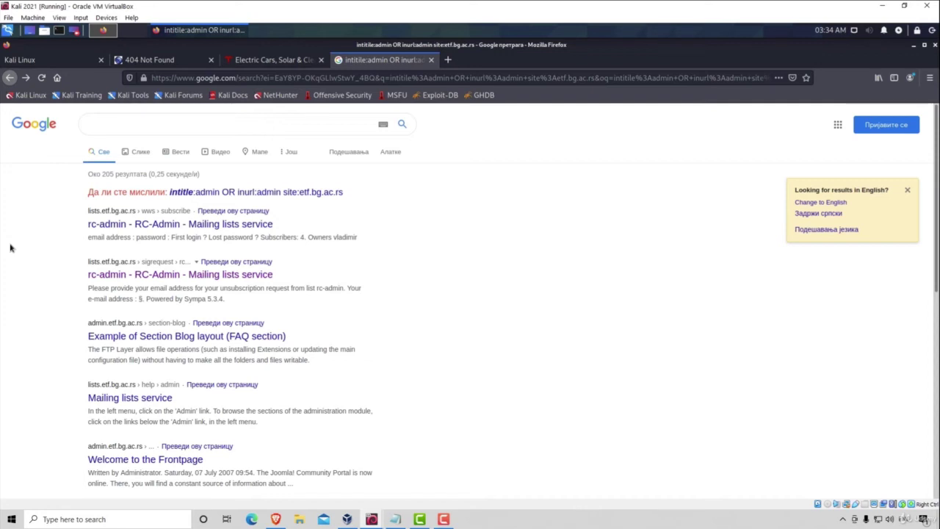
# Step: Search Google for google dorks and open the Google Hacking Database result on exploit-db.com
pyautogui.click(255, 123)
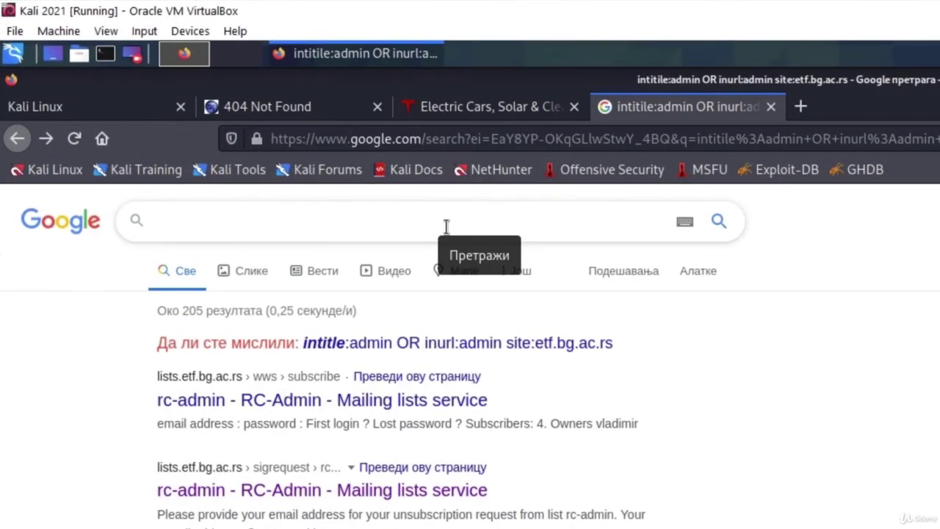
pyautogui.write('google dork')
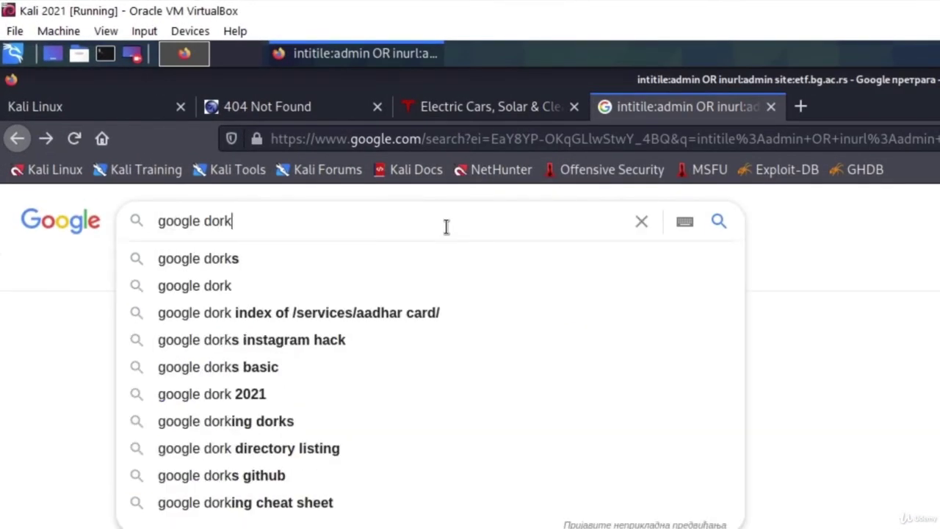
pyautogui.write('s')
pyautogui.press('Return')
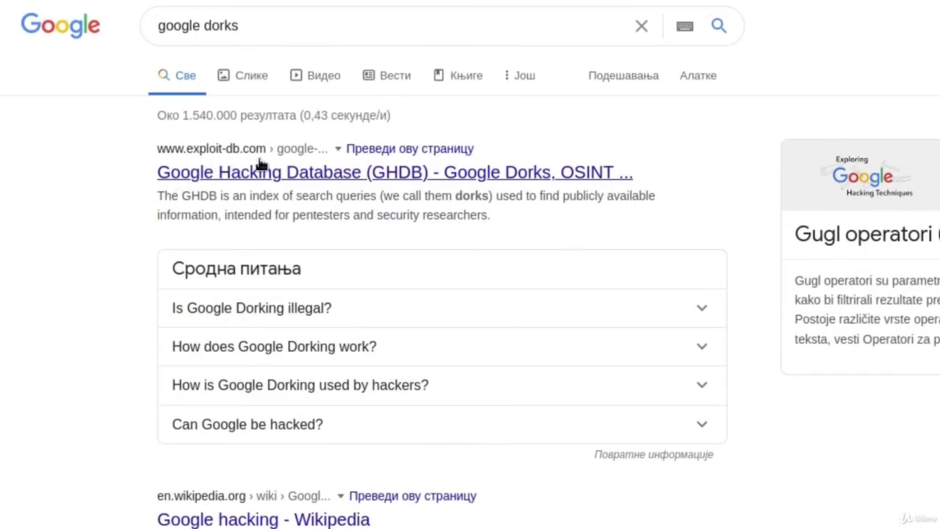
pyautogui.click(275, 177)
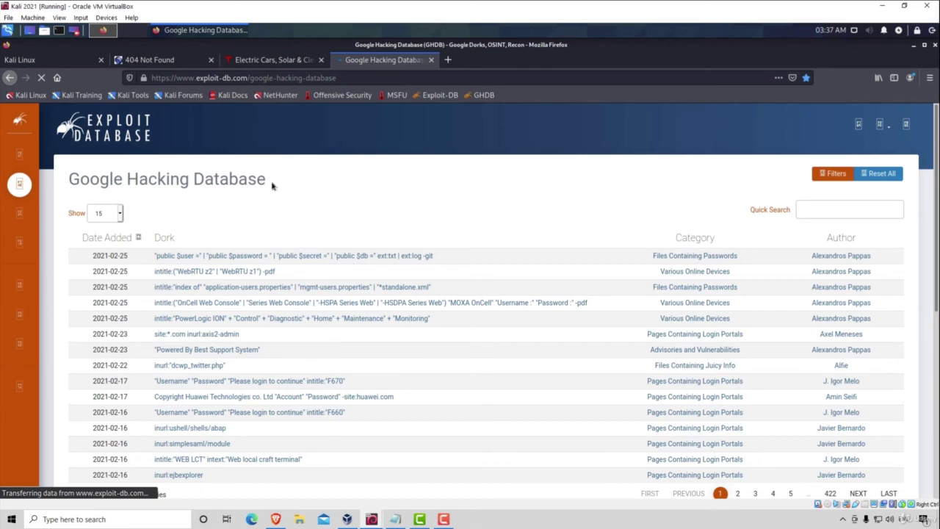
# Step: Examine the dorks listed in the Google Hacking Database, starting with the first entry, and the page's web address
pyautogui.scroll(-2, 248, 316)
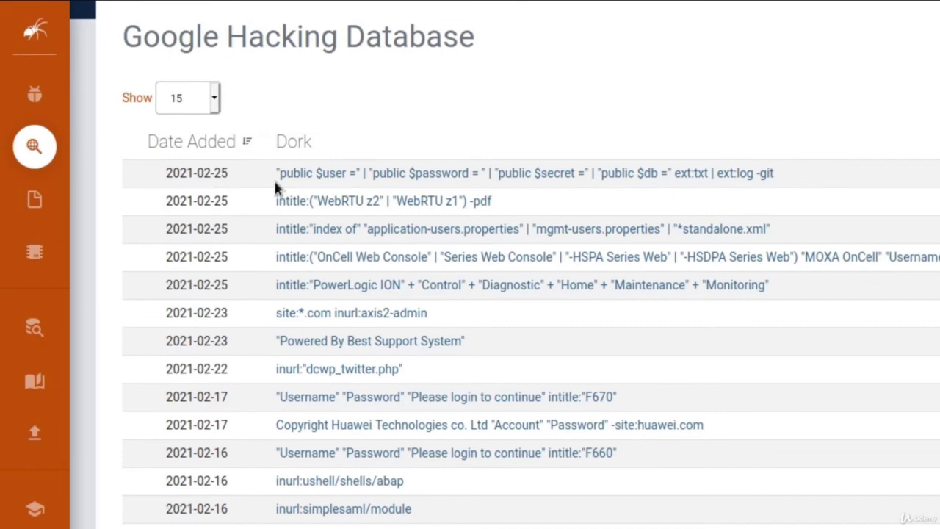
pyautogui.moveTo(275, 180); pyautogui.dragTo(795, 178)
pyautogui.scroll(-3, 287, 488)
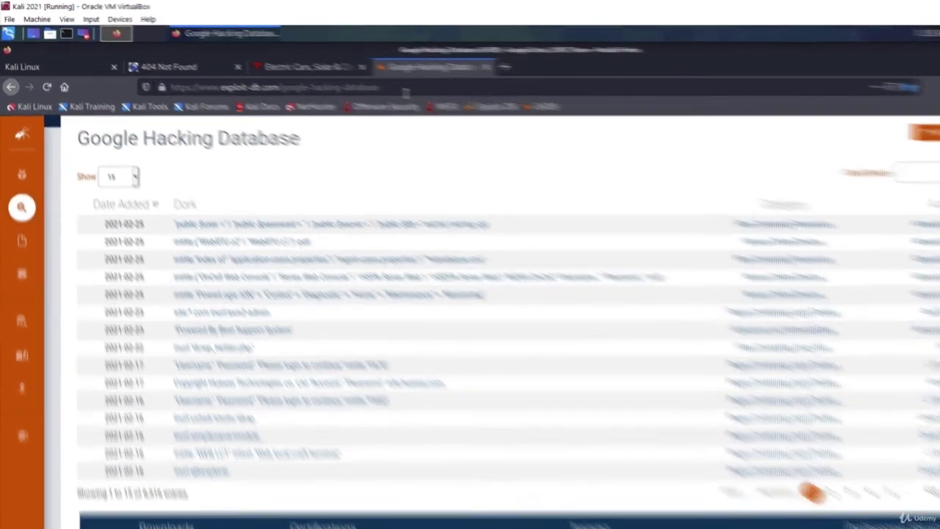
pyautogui.moveTo(403, 90); pyautogui.dragTo(167, 90)
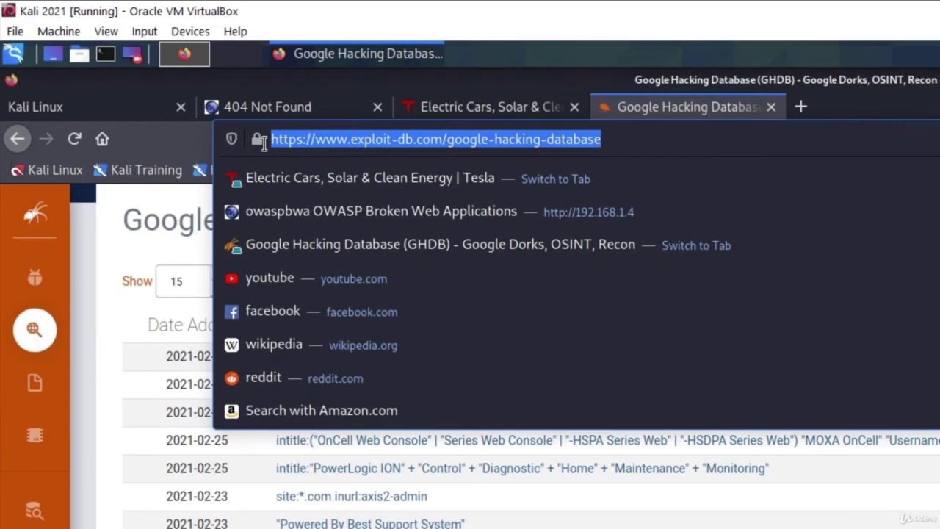
pyautogui.click(197, 259)
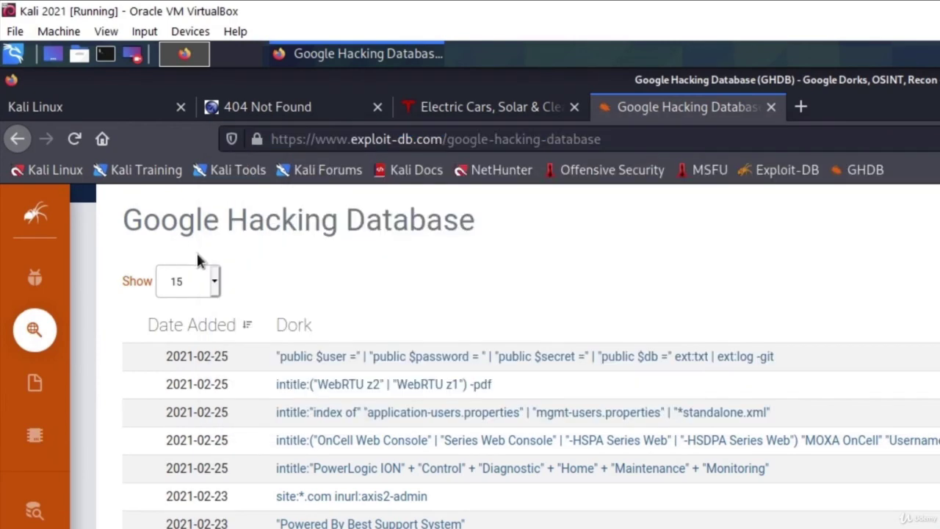